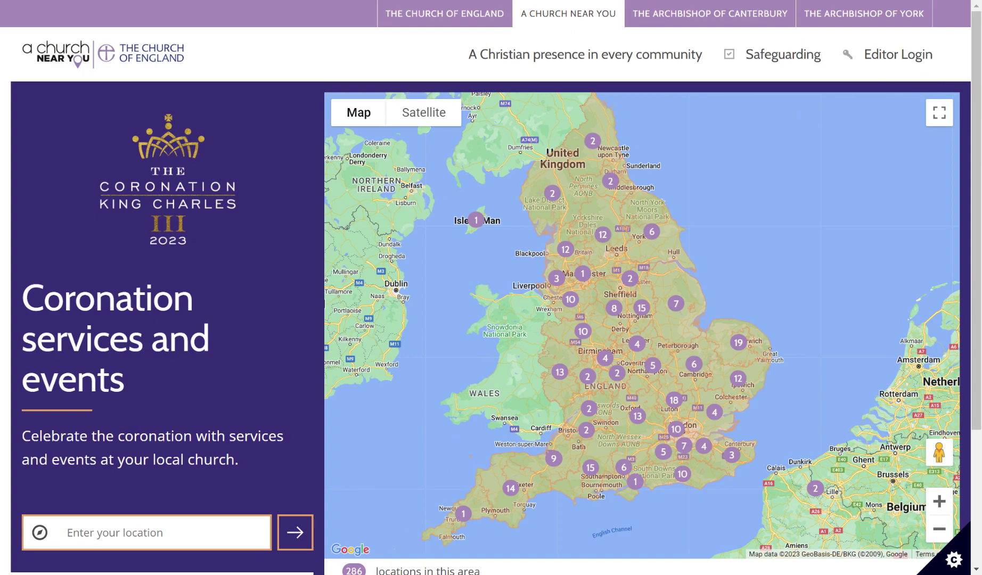
Step: Log in through Editor Login with the editor account's email and password
{"action": "left_click", "coordinate": [906, 60]}
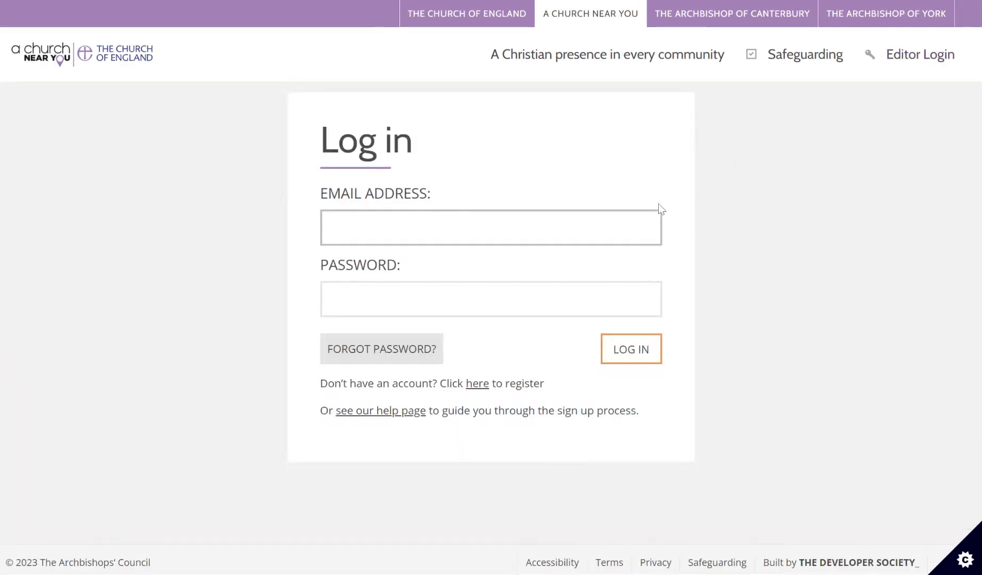
{"action": "left_click", "coordinate": [582, 282]}
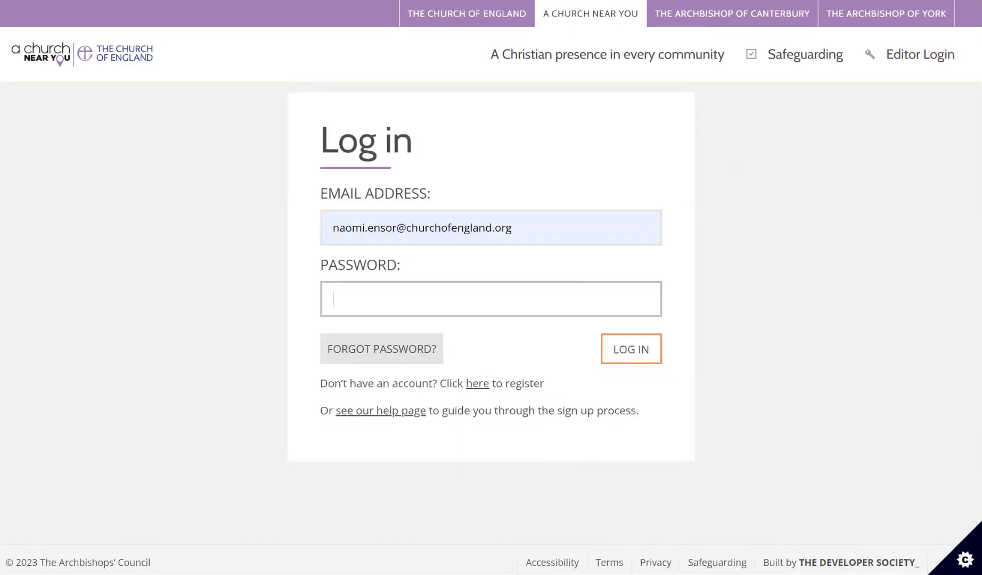
{"action": "type", "text": "•••••••••••"}
{"action": "key", "text": "Return"}
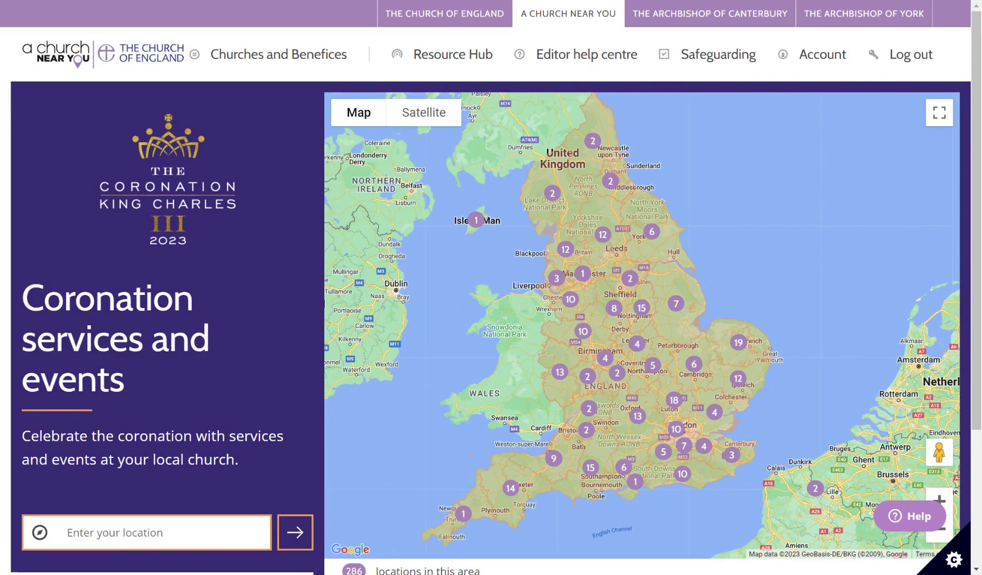
Step: Choose Holy Trinity (demo) from the Churches and Benefices menu for editing
{"action": "mouse_move", "coordinate": [322, 77]}
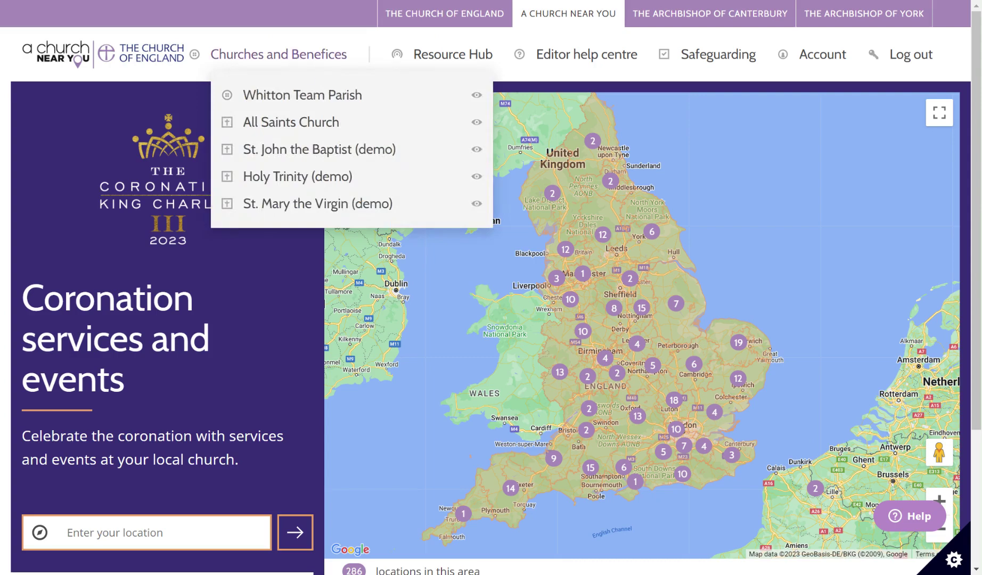
{"action": "left_click", "coordinate": [306, 182]}
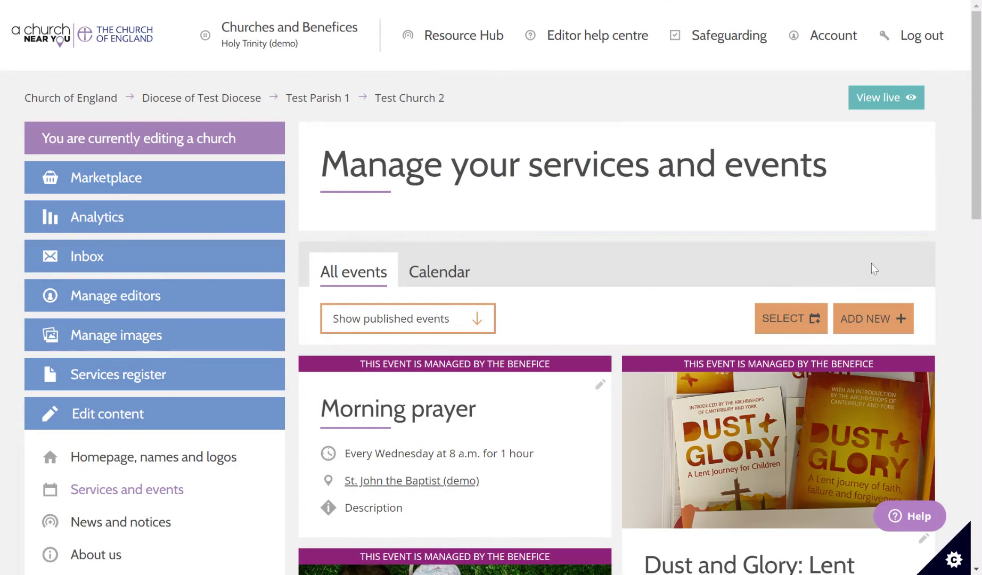
Step: Start a new event titled 'Coronation celebration' using the suggested title
{"action": "left_click", "coordinate": [888, 320]}
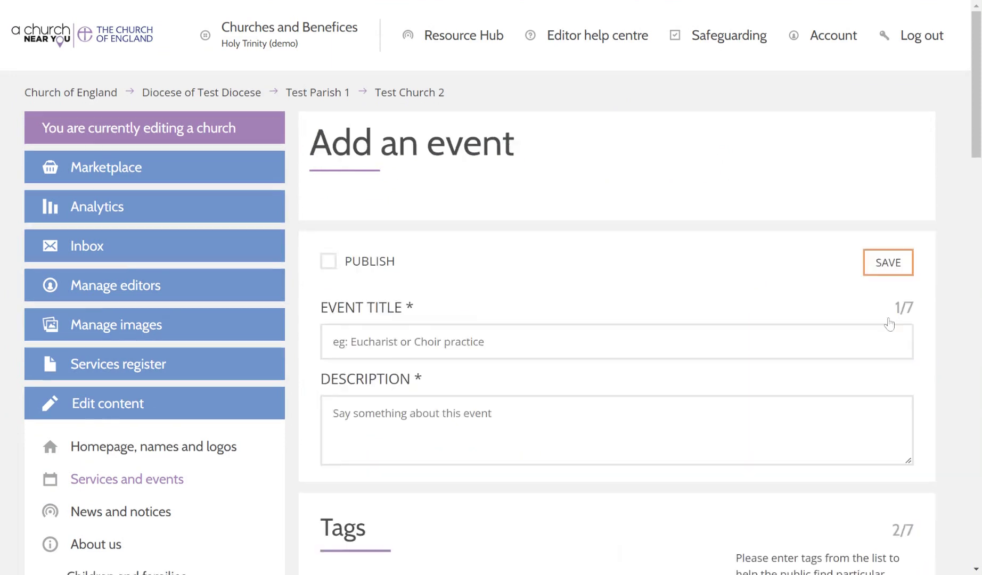
{"action": "left_click", "coordinate": [333, 341]}
{"action": "type", "text": "coro"}
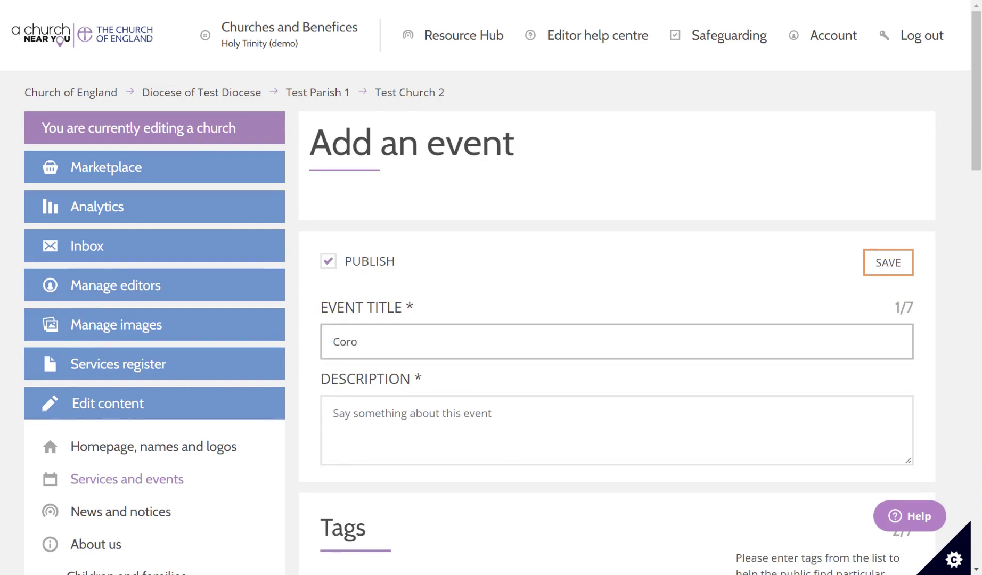
{"action": "left_click", "coordinate": [591, 388]}
{"action": "key", "text": "Tab"}
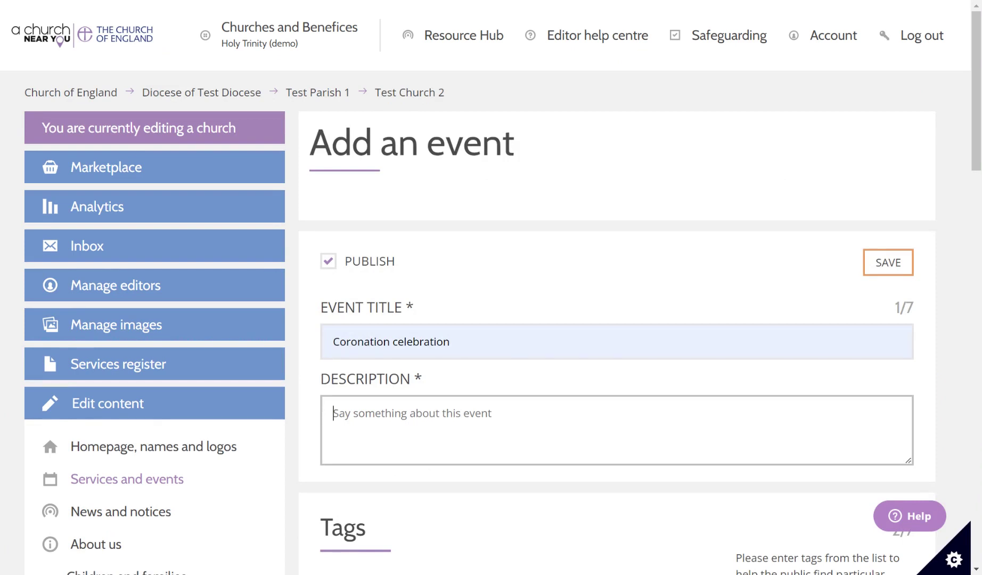
Step: Paste the description about a family service and bring-and-share lunch
{"action": "scroll", "coordinate": [491, 288], "scroll_direction": "down", "scroll_amount": 1}
{"action": "type", "text": "Join us to celebrate the Coronation of King Charles III at this family friendly service of celebration, followed by a bring and share lunch in the community centre."}
{"action": "scroll", "coordinate": [490, 287], "scroll_direction": "down", "scroll_amount": 2}
{"action": "scroll", "coordinate": [491, 288], "scroll_direction": "down", "scroll_amount": 7}
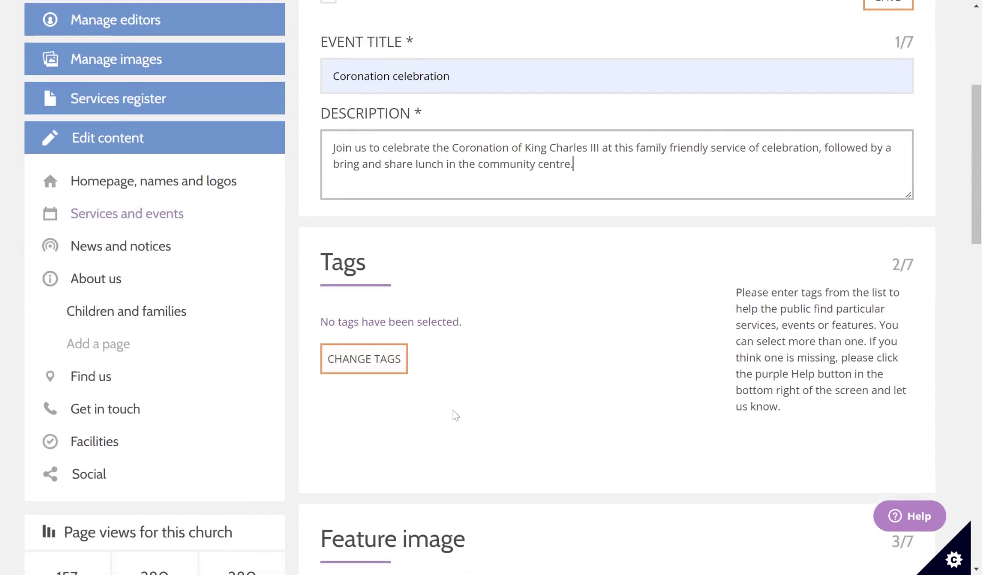
Step: Tick CORONATION in the tag list and apply it to the event
{"action": "left_click", "coordinate": [369, 373]}
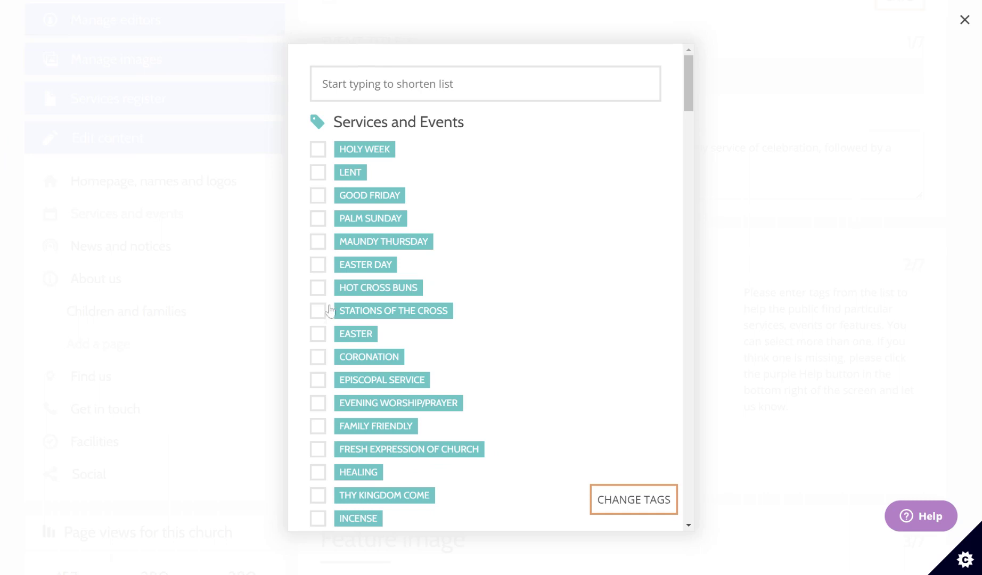
{"action": "left_click", "coordinate": [321, 360]}
{"action": "left_click", "coordinate": [323, 84]}
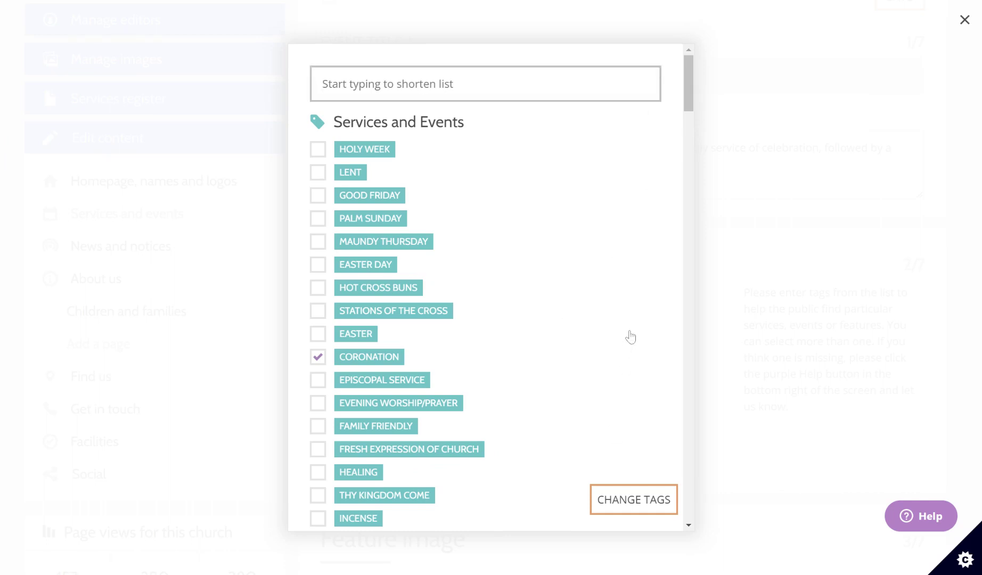
{"action": "left_click", "coordinate": [643, 504]}
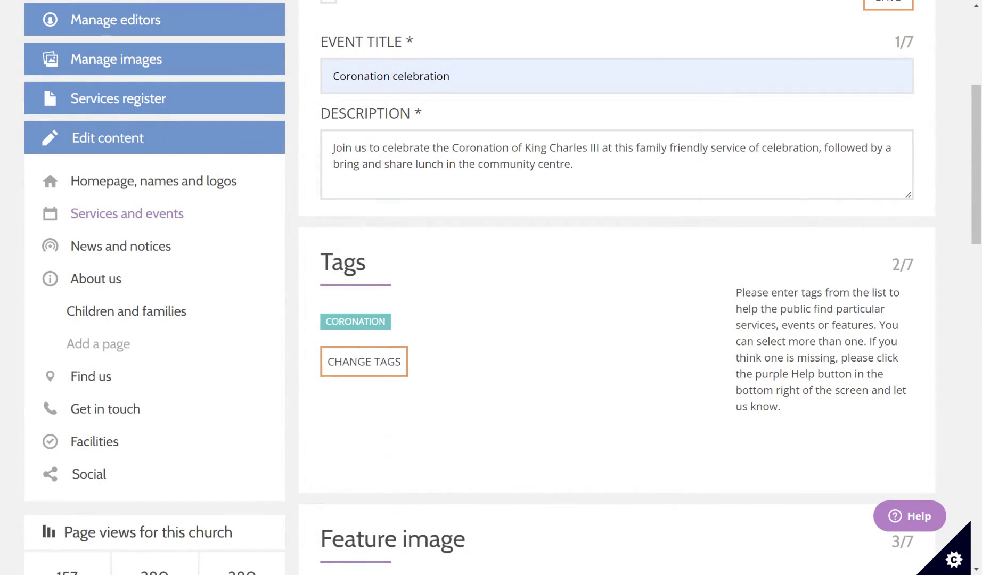
Step: Keep the event's location set to the church's primary venue, re-ticking it after unticking
{"action": "scroll", "coordinate": [502, 288], "scroll_direction": "down", "scroll_amount": 5}
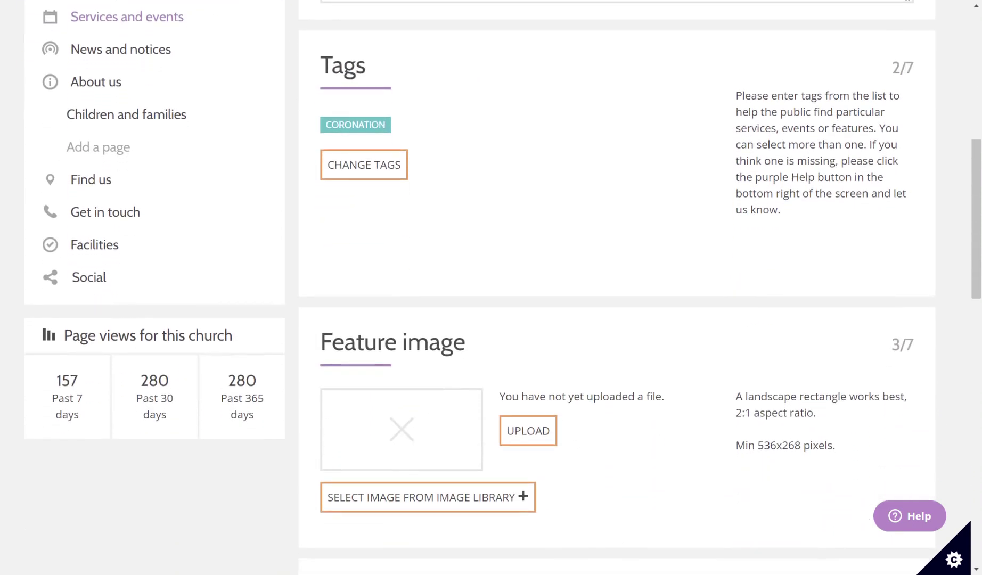
{"action": "scroll", "coordinate": [646, 344], "scroll_direction": "down", "scroll_amount": 1}
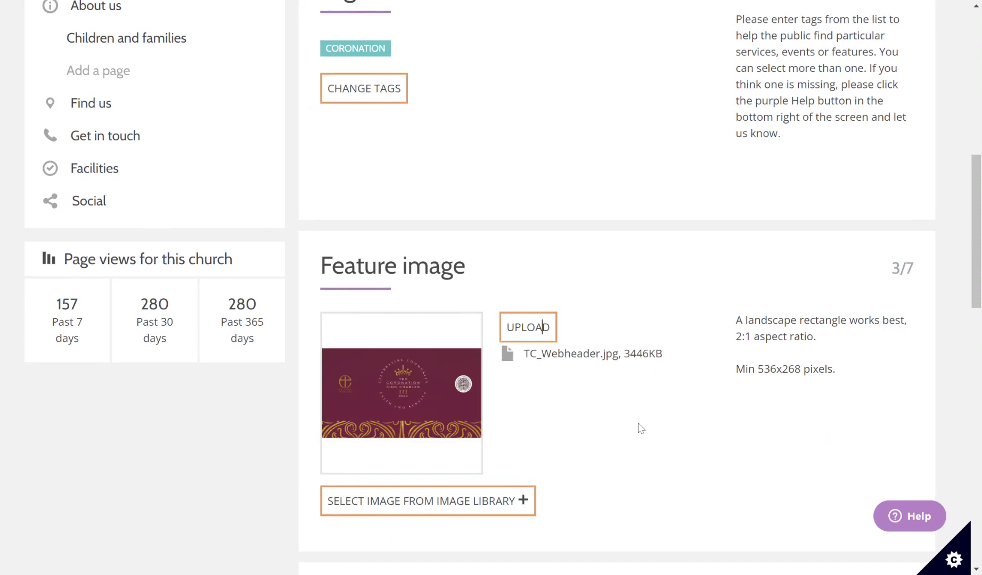
{"action": "scroll", "coordinate": [641, 428], "scroll_direction": "down", "scroll_amount": 3}
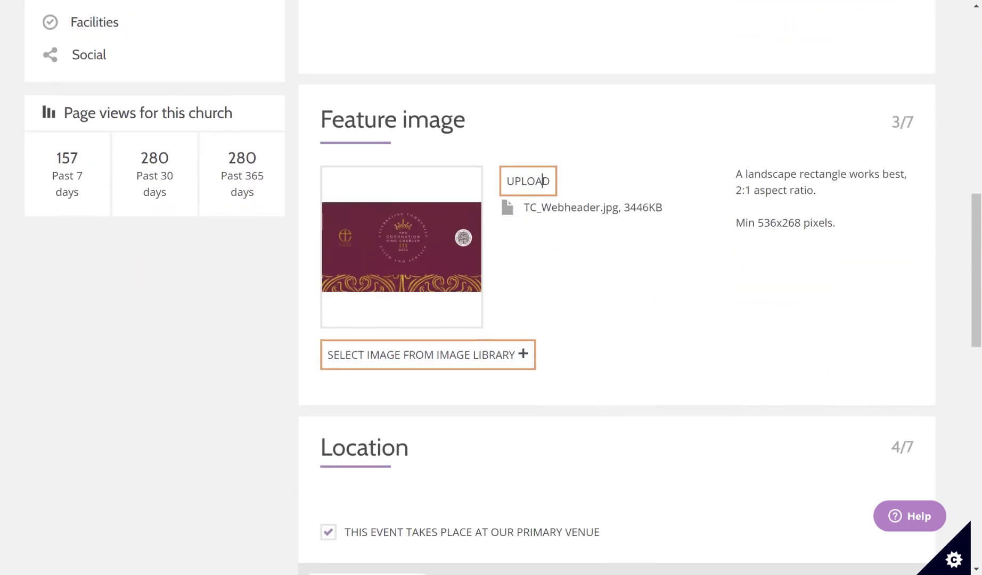
{"action": "scroll", "coordinate": [543, 181], "scroll_direction": "down", "scroll_amount": 5}
{"action": "scroll", "coordinate": [742, 240], "scroll_direction": "down", "scroll_amount": 1}
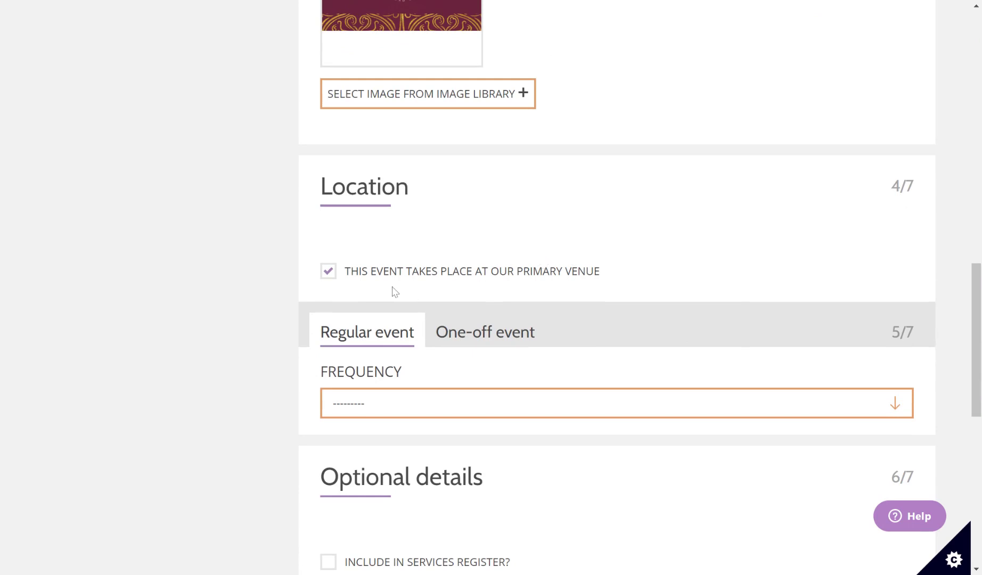
{"action": "left_click", "coordinate": [336, 280]}
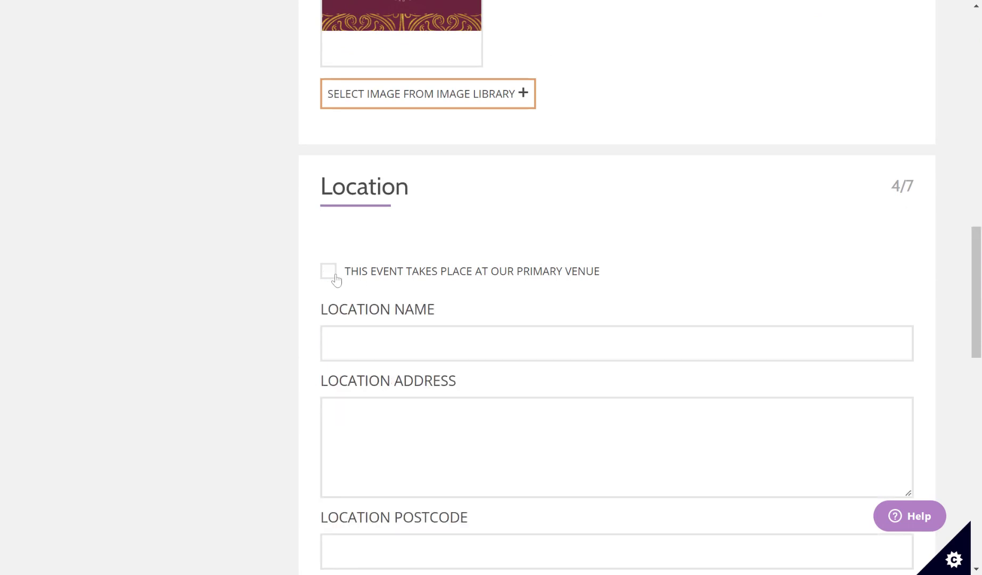
{"action": "scroll", "coordinate": [513, 314], "scroll_direction": "down", "scroll_amount": 3}
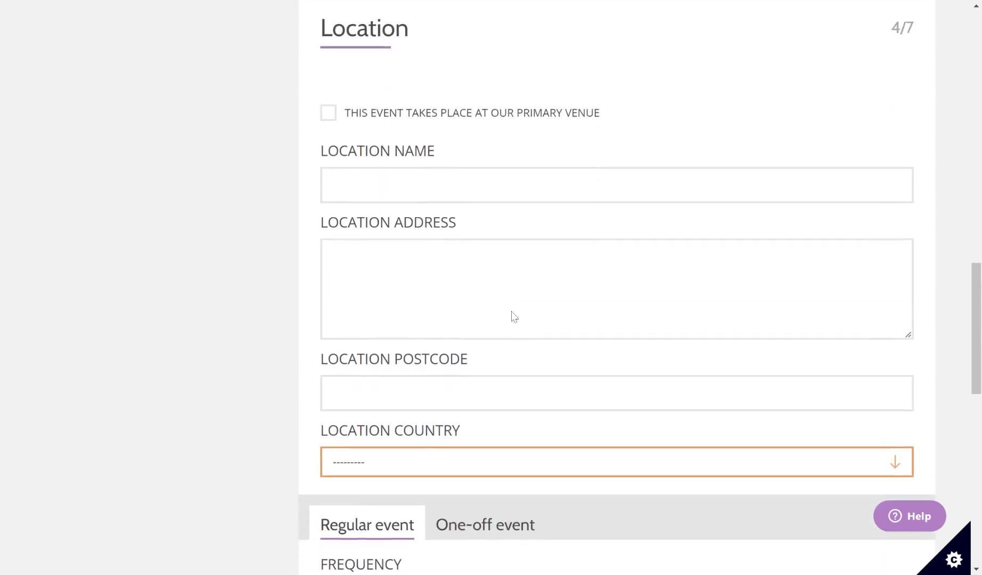
{"action": "scroll", "coordinate": [513, 316], "scroll_direction": "up", "scroll_amount": 1}
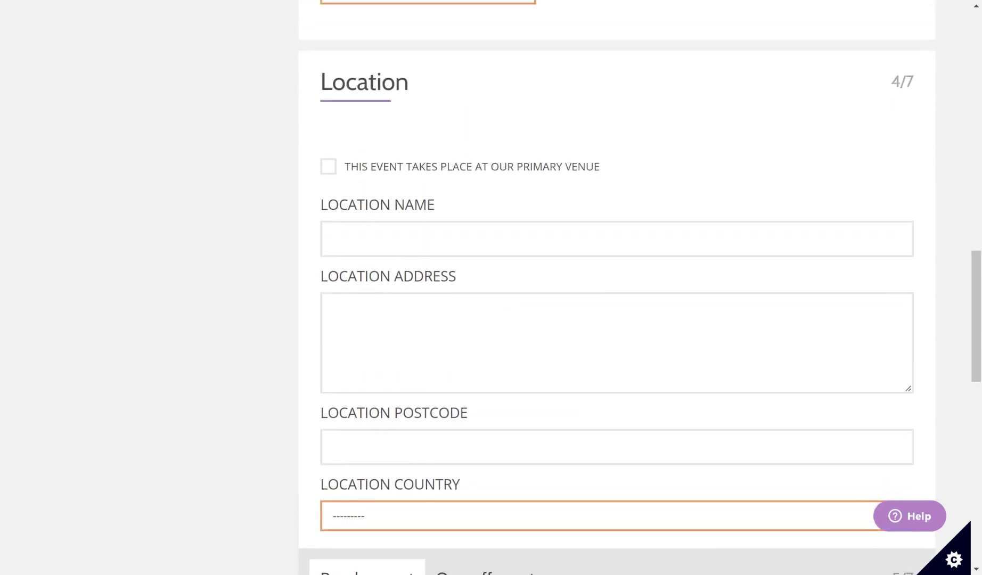
{"action": "left_click", "coordinate": [335, 182]}
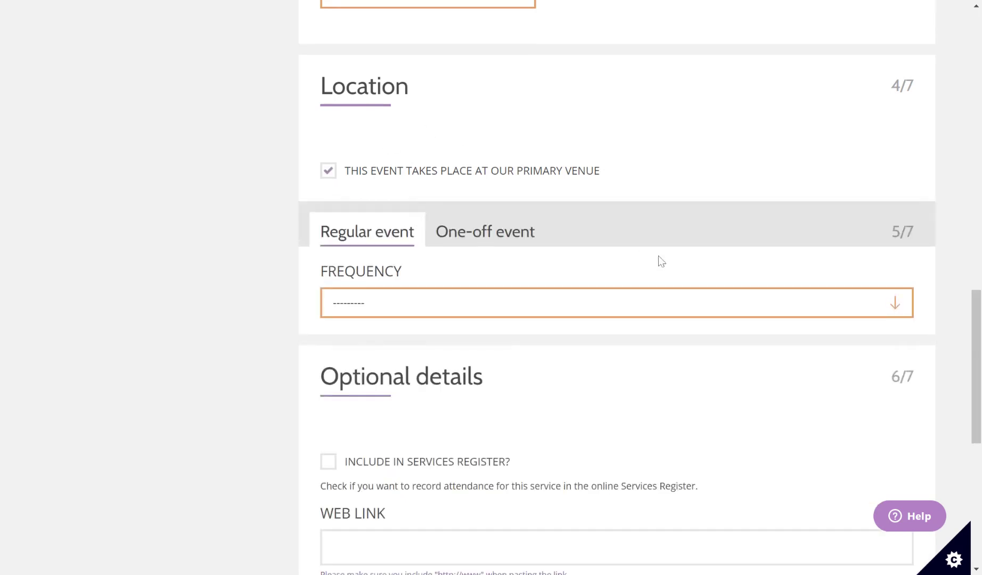
{"action": "scroll", "coordinate": [658, 259], "scroll_direction": "down", "scroll_amount": 1}
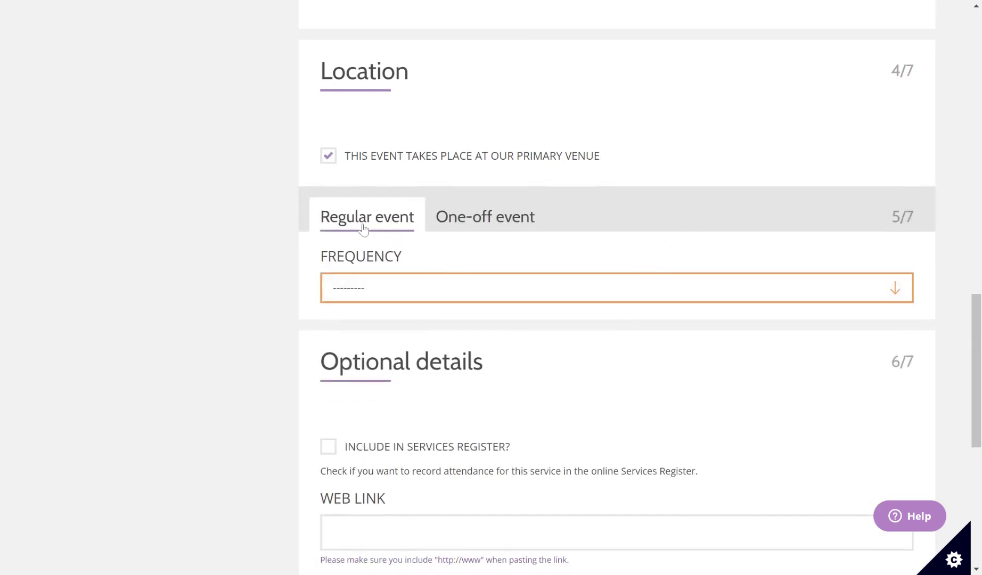
Step: Make it a one-off event dated 7 May 2023
{"action": "left_click", "coordinate": [525, 231]}
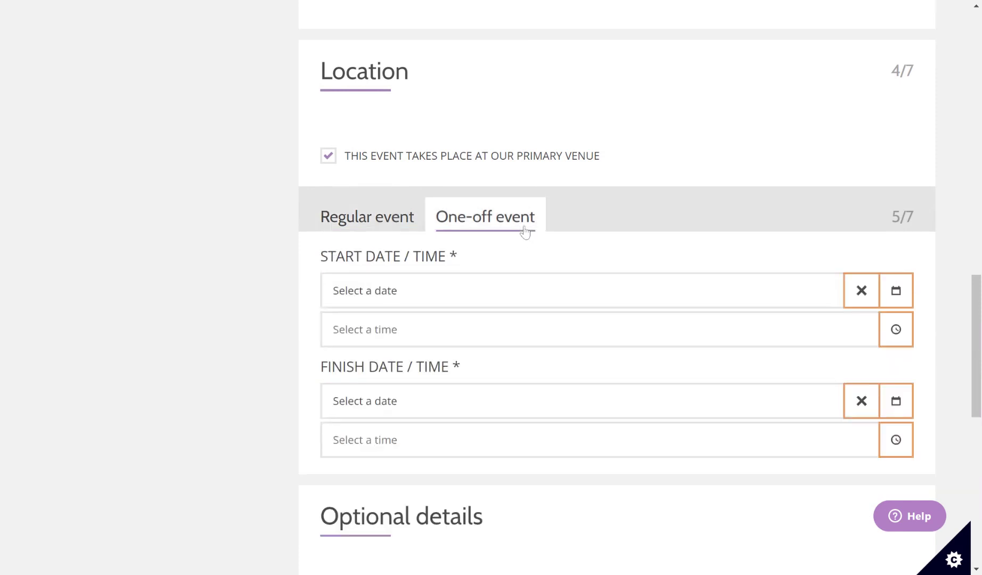
{"action": "scroll", "coordinate": [660, 256], "scroll_direction": "down", "scroll_amount": 1}
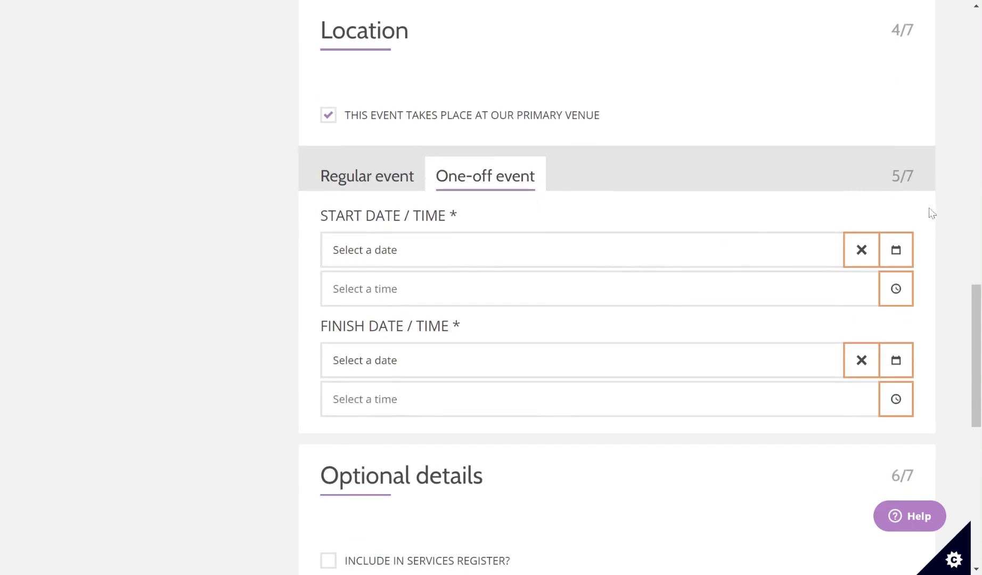
{"action": "left_click", "coordinate": [898, 256]}
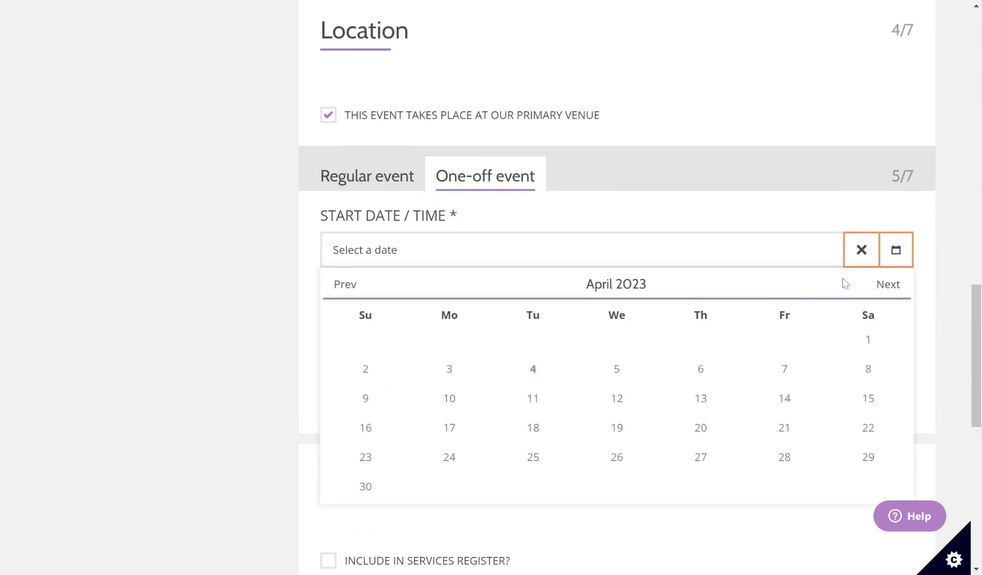
{"action": "left_click", "coordinate": [883, 291]}
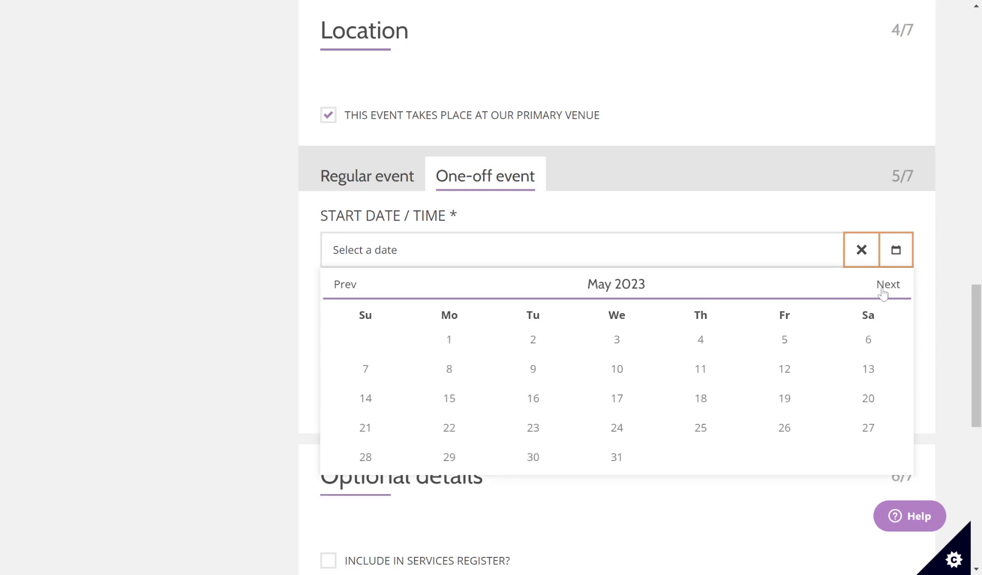
{"action": "left_click", "coordinate": [364, 373]}
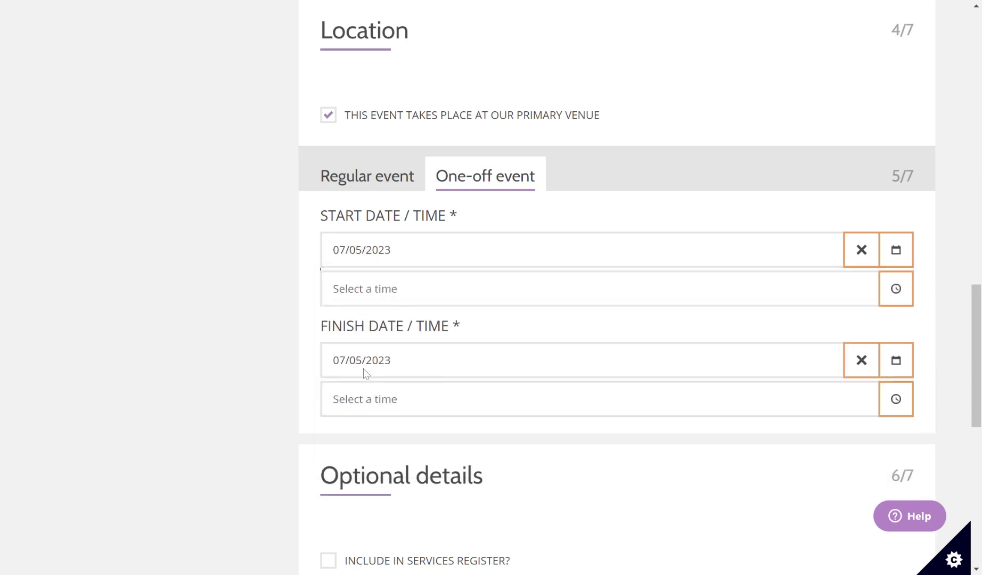
Step: Set the start time to 10:30
{"action": "left_click", "coordinate": [895, 290]}
{"action": "scroll", "coordinate": [384, 389], "scroll_direction": "down", "scroll_amount": 1}
{"action": "scroll", "coordinate": [383, 388], "scroll_direction": "down", "scroll_amount": 2}
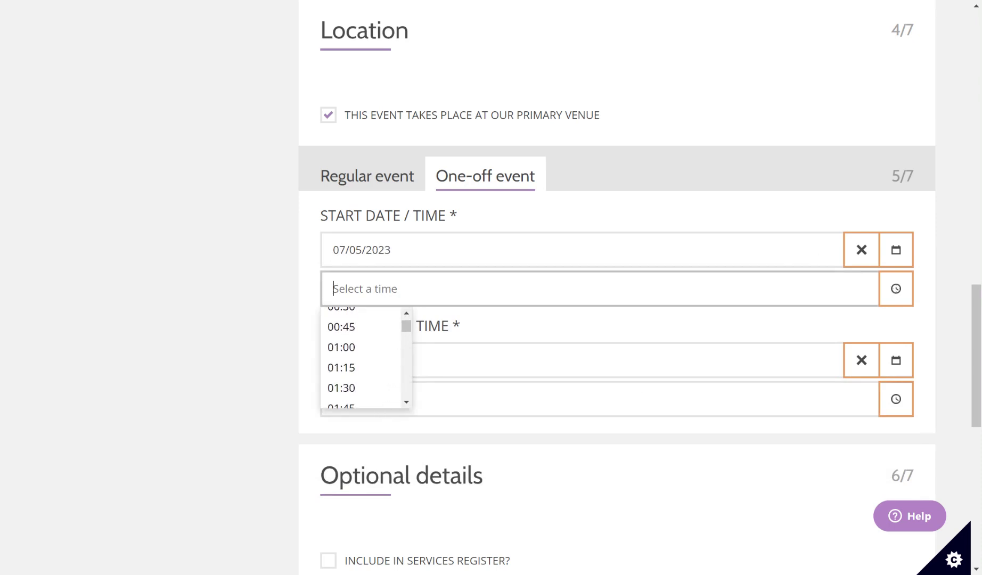
{"action": "type", "text": "10:"}
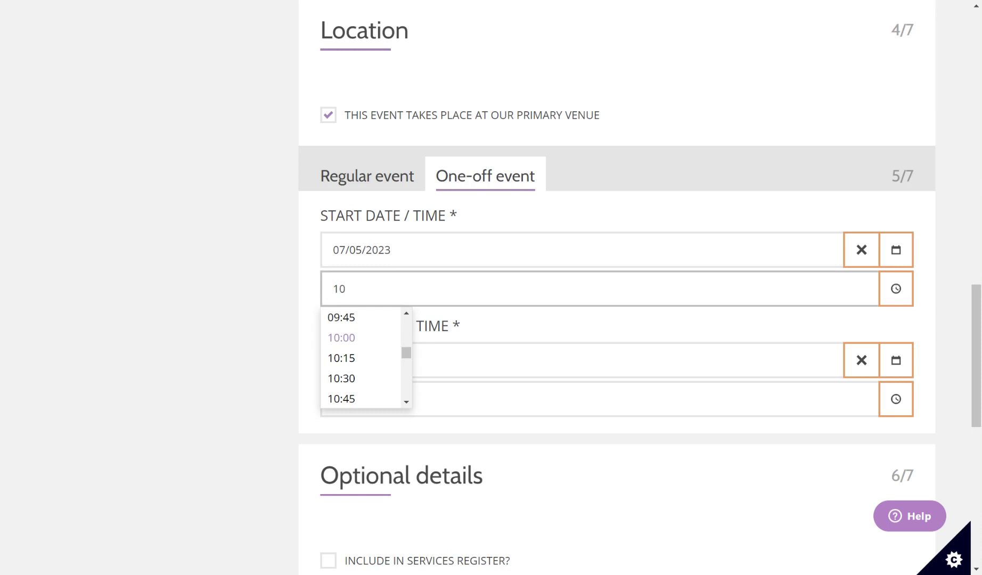
{"action": "left_click", "coordinate": [357, 379]}
{"action": "scroll", "coordinate": [548, 362], "scroll_direction": "down", "scroll_amount": 1}
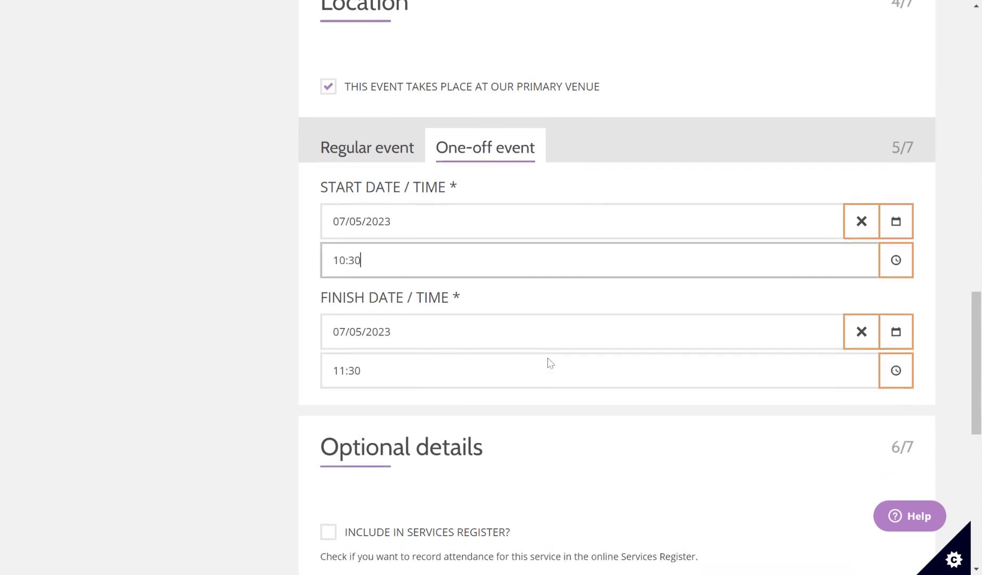
{"action": "scroll", "coordinate": [550, 364], "scroll_direction": "down", "scroll_amount": 1}
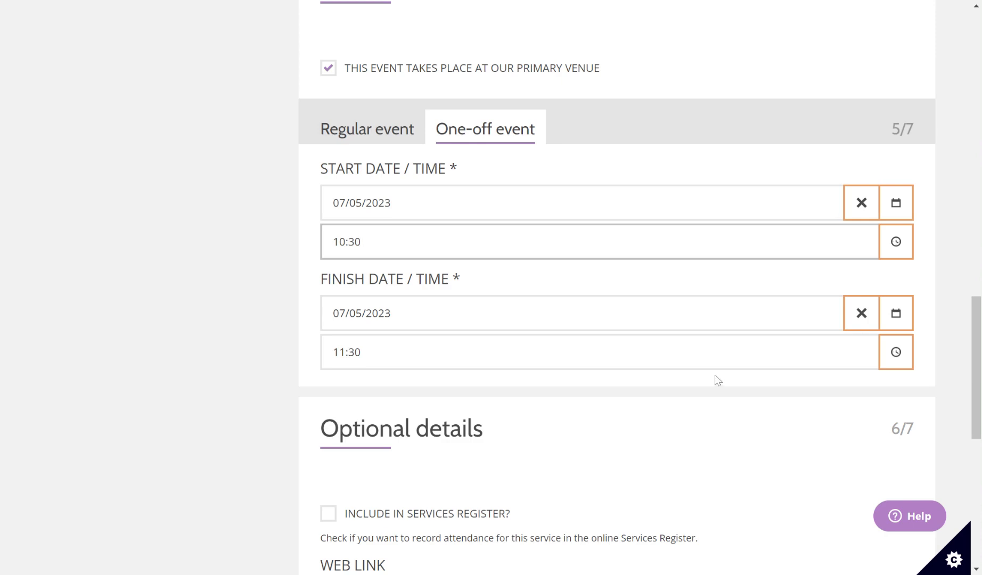
Step: Set the finish time to 14:00
{"action": "left_click", "coordinate": [897, 353]}
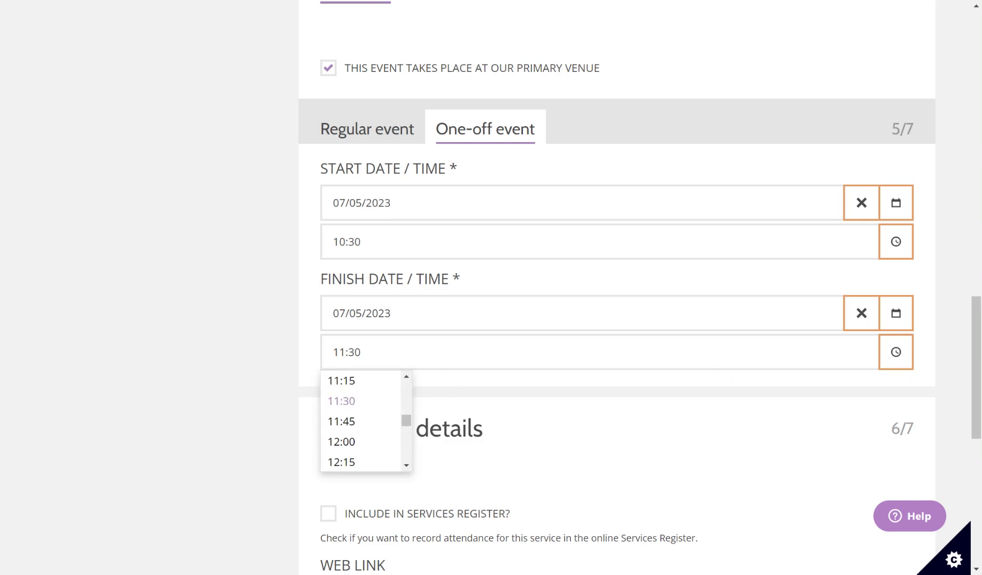
{"action": "left_click", "coordinate": [361, 352]}
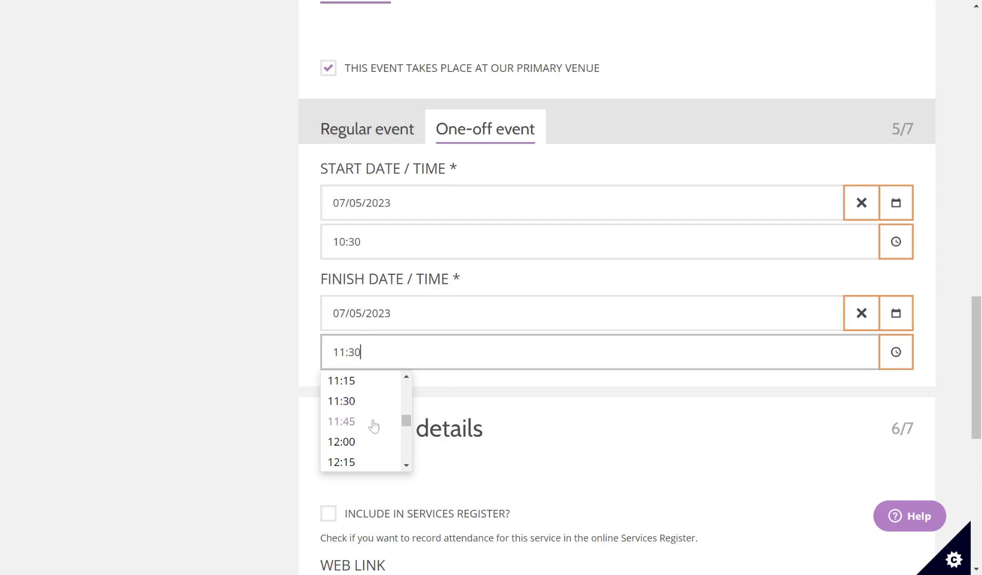
{"action": "scroll", "coordinate": [374, 426], "scroll_direction": "down", "scroll_amount": 3}
{"action": "scroll", "coordinate": [351, 426], "scroll_direction": "down", "scroll_amount": 1}
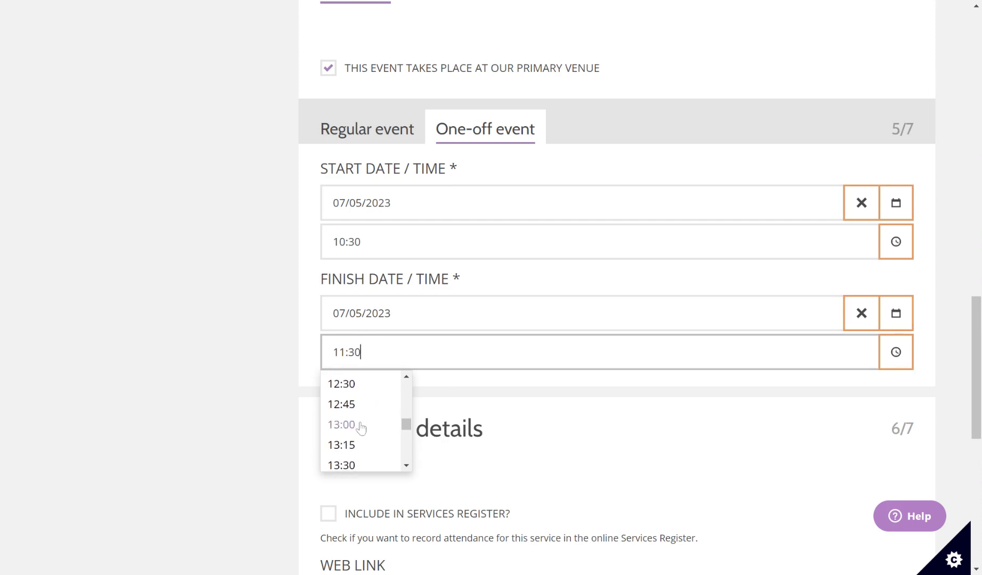
{"action": "scroll", "coordinate": [351, 427], "scroll_direction": "down", "scroll_amount": 3}
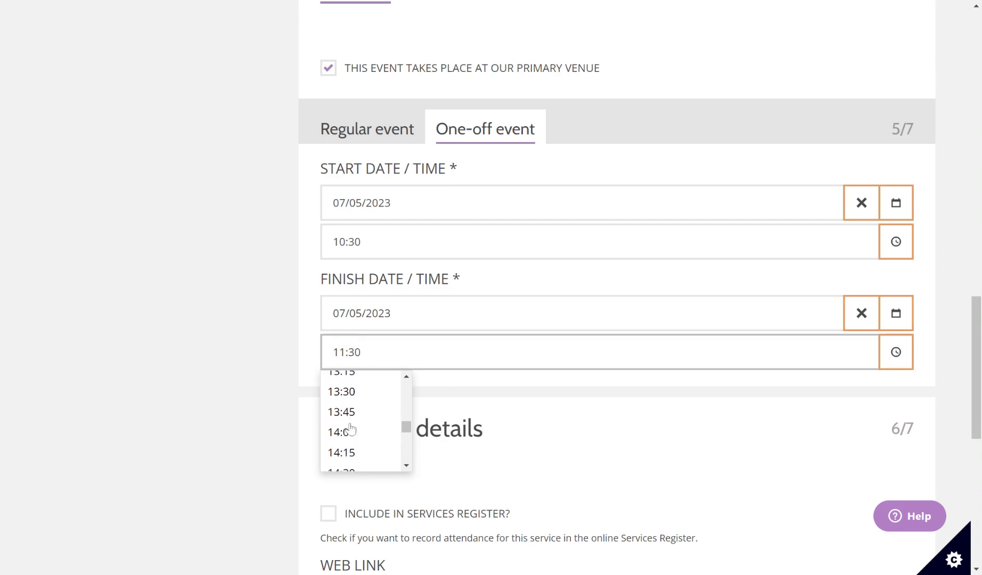
{"action": "left_click", "coordinate": [354, 430]}
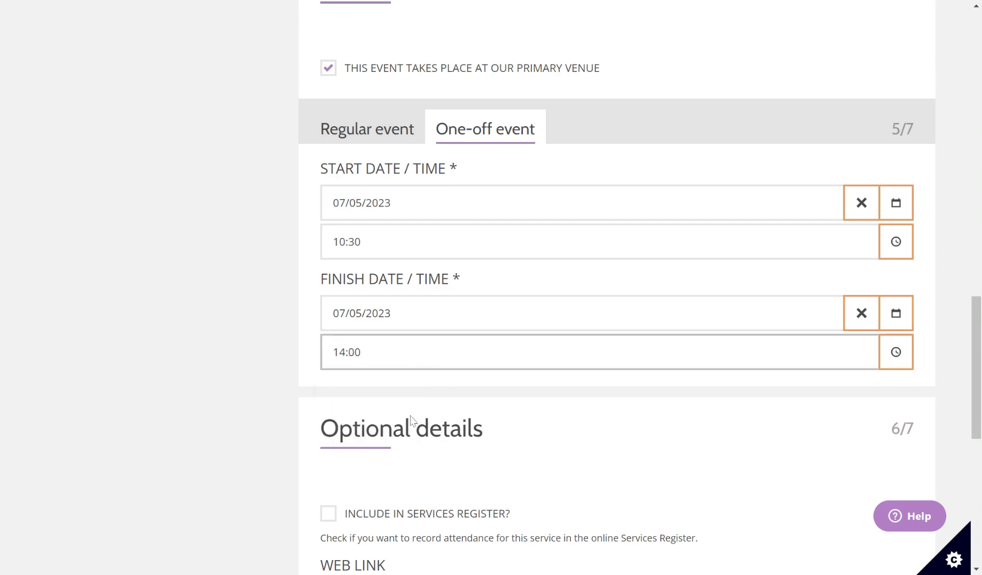
{"action": "scroll", "coordinate": [548, 415], "scroll_direction": "down", "scroll_amount": 4}
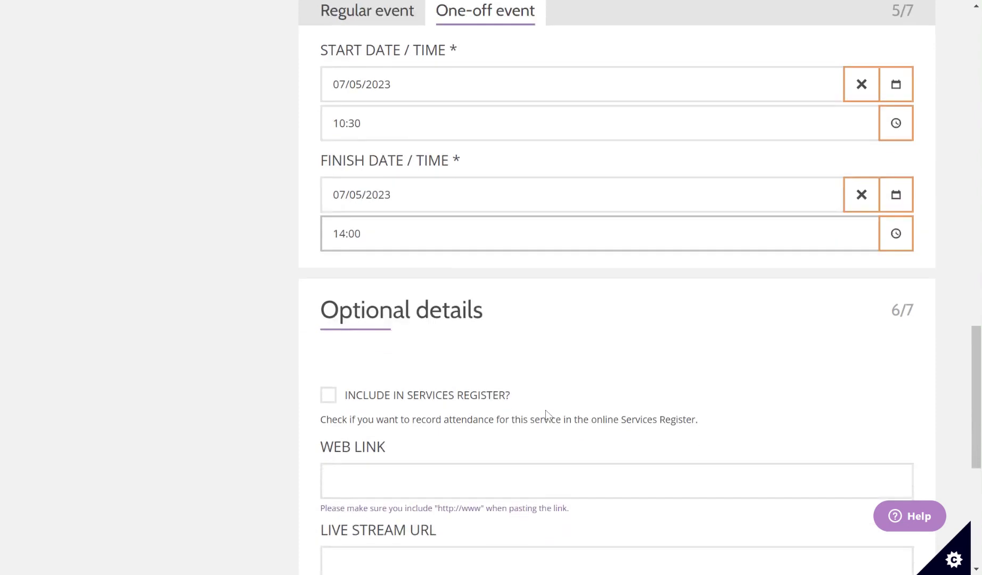
Step: Save the published Coronation celebration event to Holy Trinity's services and events
{"action": "scroll", "coordinate": [612, 287], "scroll_direction": "down", "scroll_amount": 3}
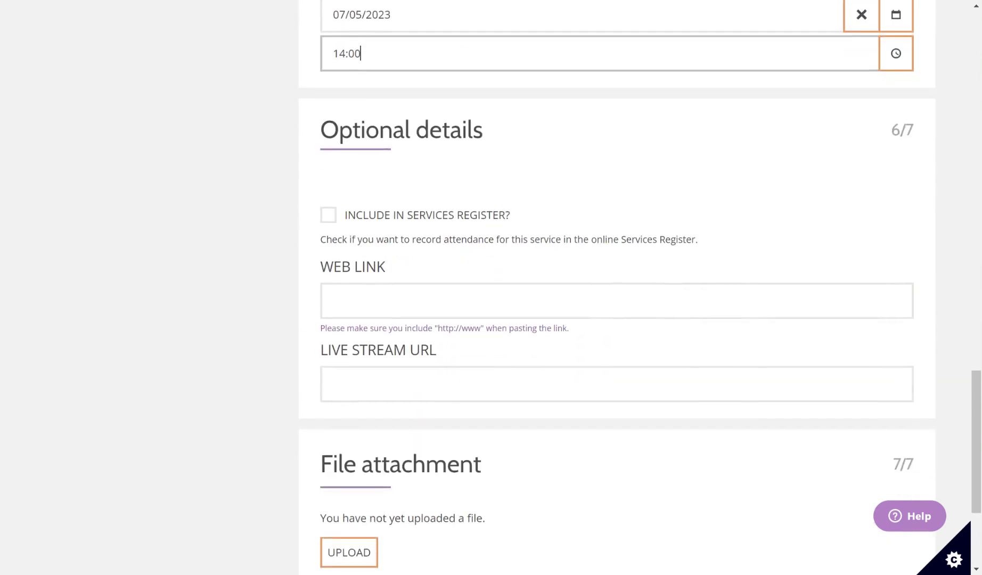
{"action": "scroll", "coordinate": [612, 288], "scroll_direction": "down", "scroll_amount": 2}
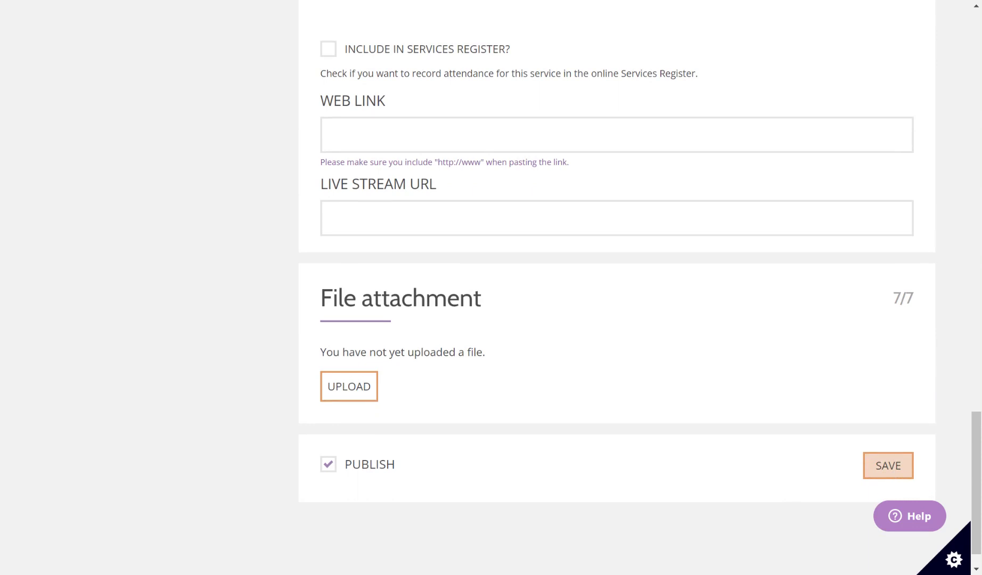
{"action": "left_click", "coordinate": [888, 465]}
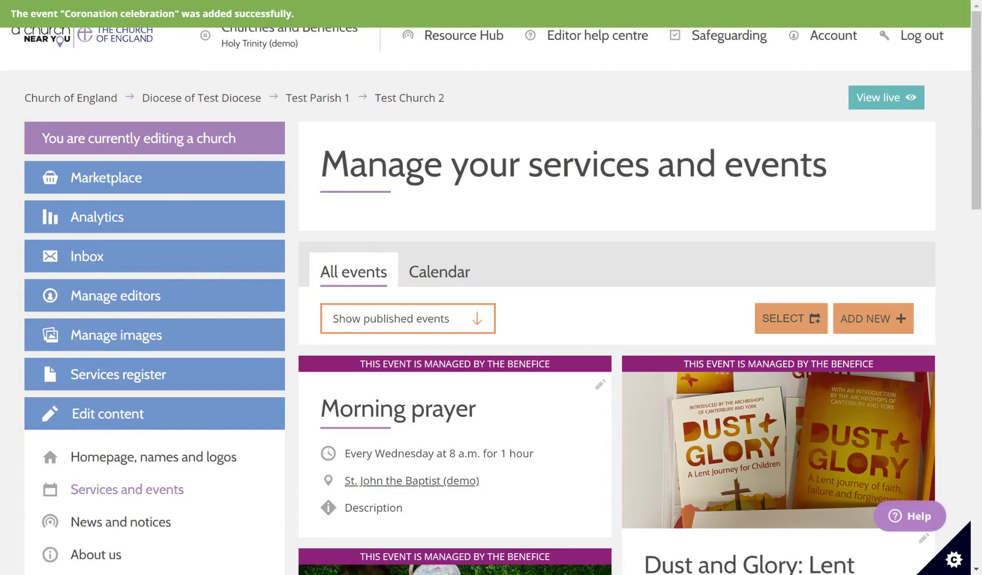
{"action": "scroll", "coordinate": [490, 298], "scroll_direction": "down", "scroll_amount": 4}
{"action": "scroll", "coordinate": [491, 298], "scroll_direction": "down", "scroll_amount": 10}
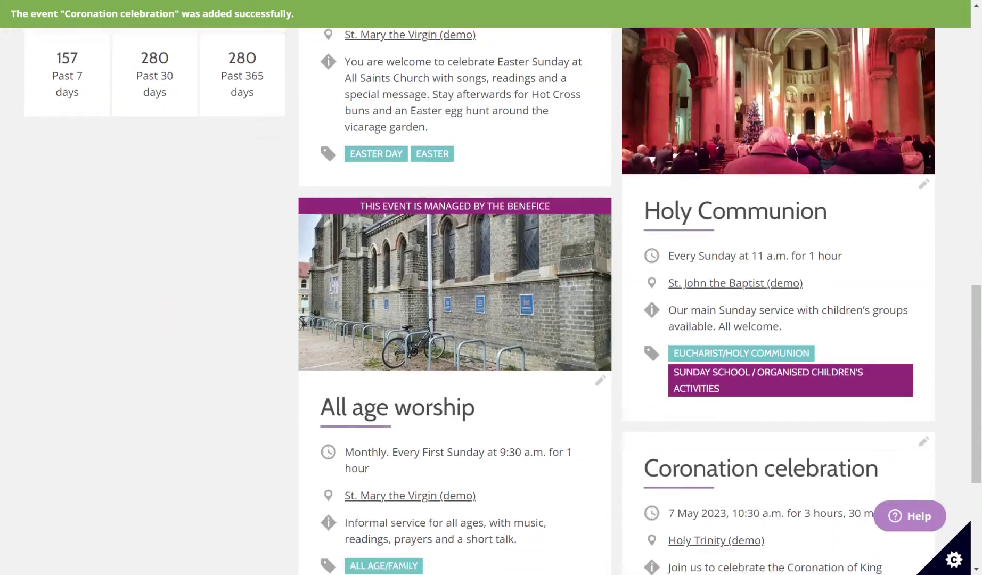
{"action": "scroll", "coordinate": [491, 298], "scroll_direction": "down", "scroll_amount": 3}
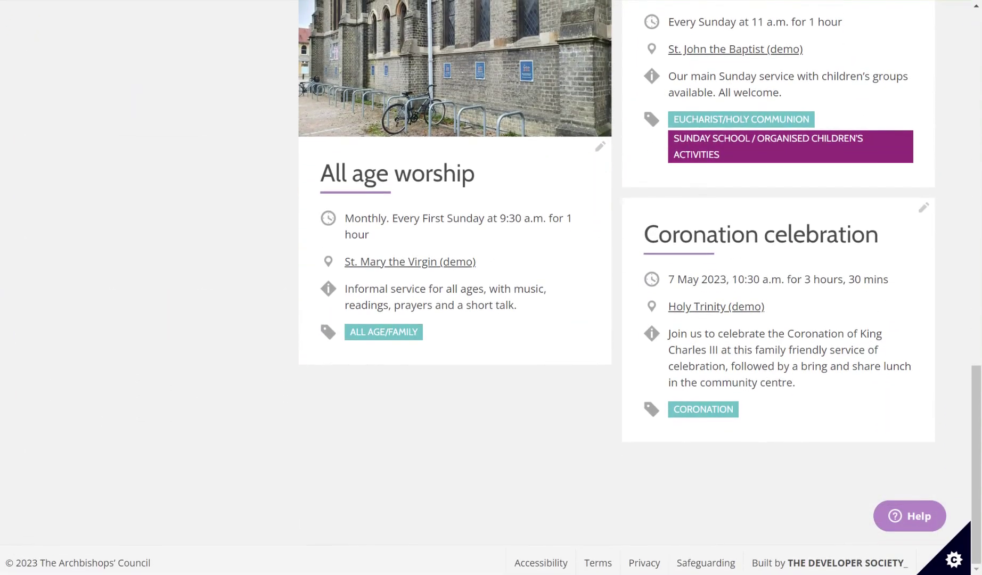
{"action": "scroll", "coordinate": [491, 298], "scroll_direction": "up", "scroll_amount": 7}
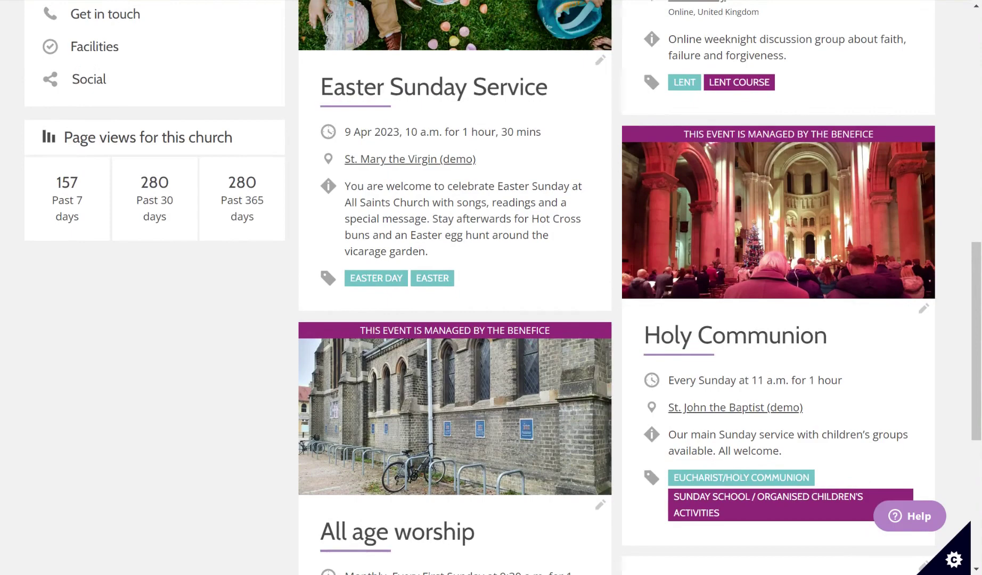
{"action": "scroll", "coordinate": [491, 298], "scroll_direction": "up", "scroll_amount": 11}
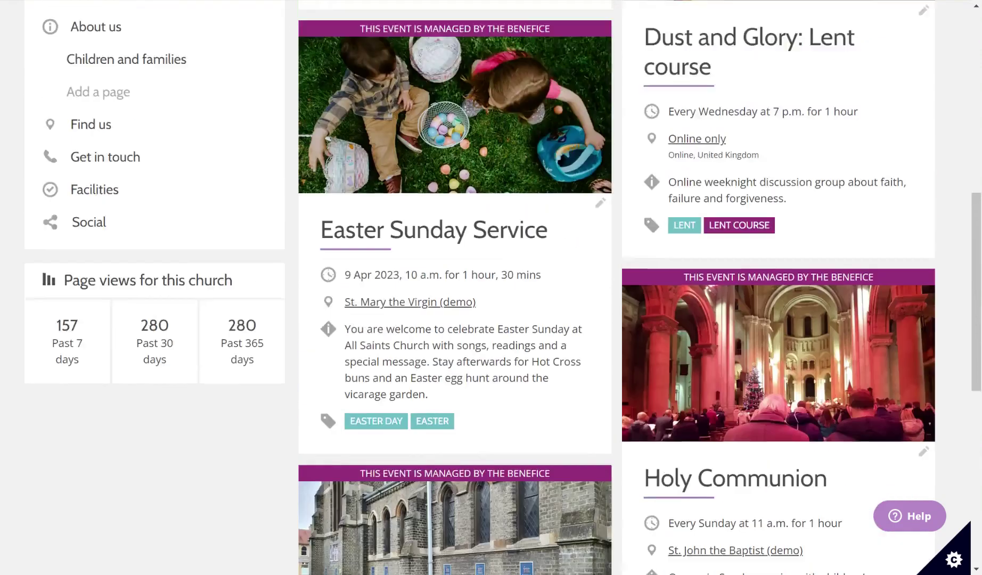
{"action": "scroll", "coordinate": [847, 354], "scroll_direction": "up", "scroll_amount": 2}
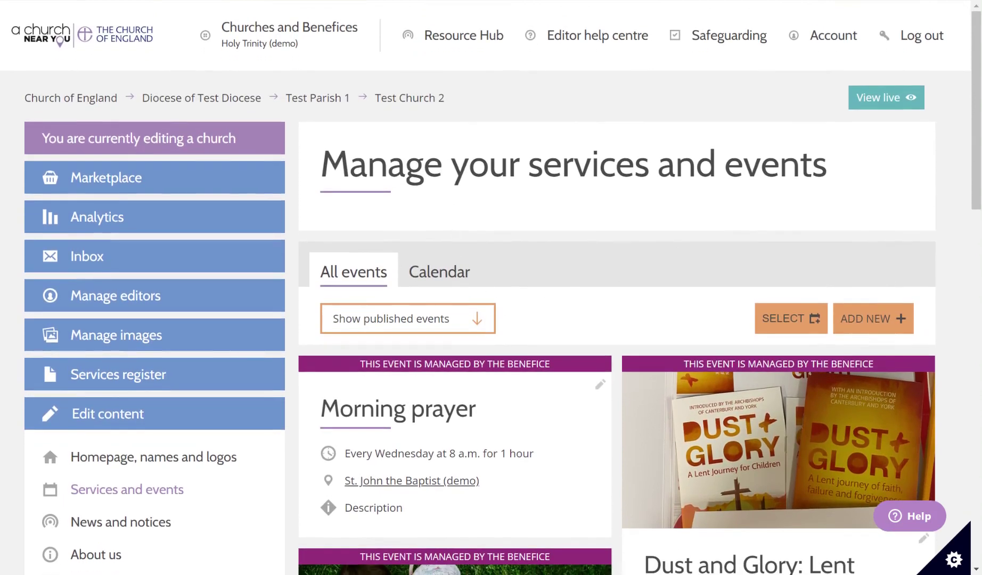
Step: Switch to the Whitton Team Parish benefice and open its Services and events page
{"action": "left_click", "coordinate": [351, 35]}
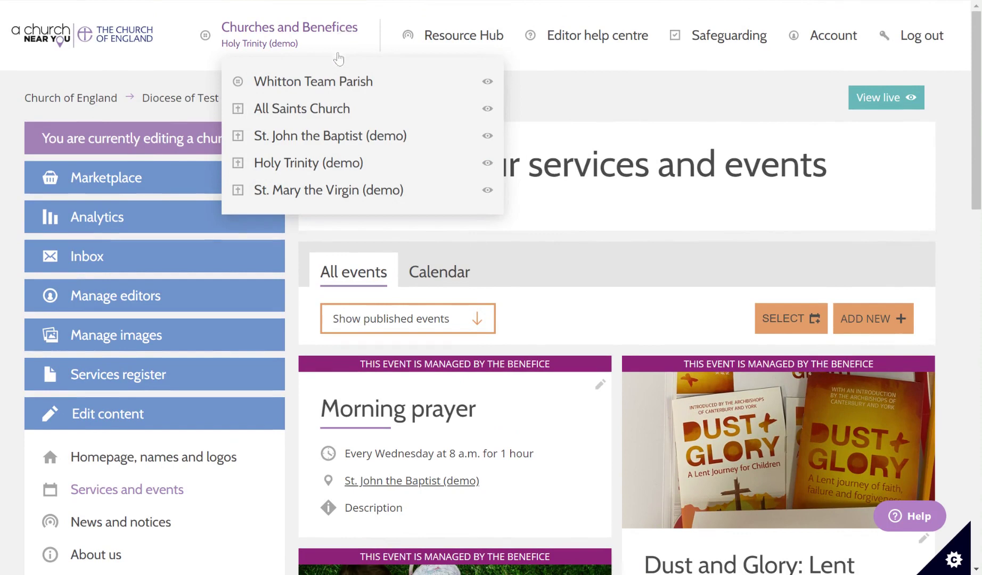
{"action": "left_click", "coordinate": [335, 82]}
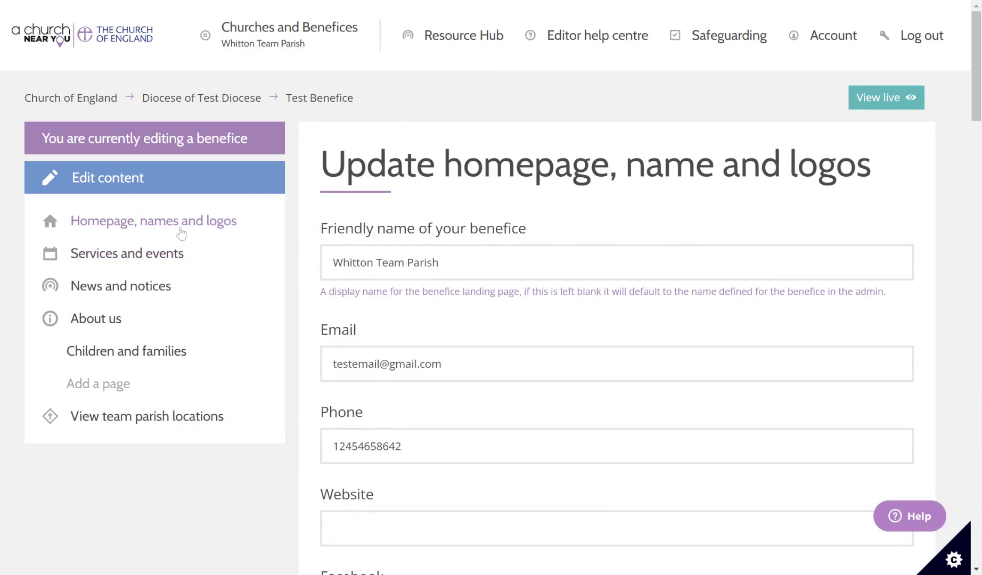
{"action": "left_click", "coordinate": [174, 255]}
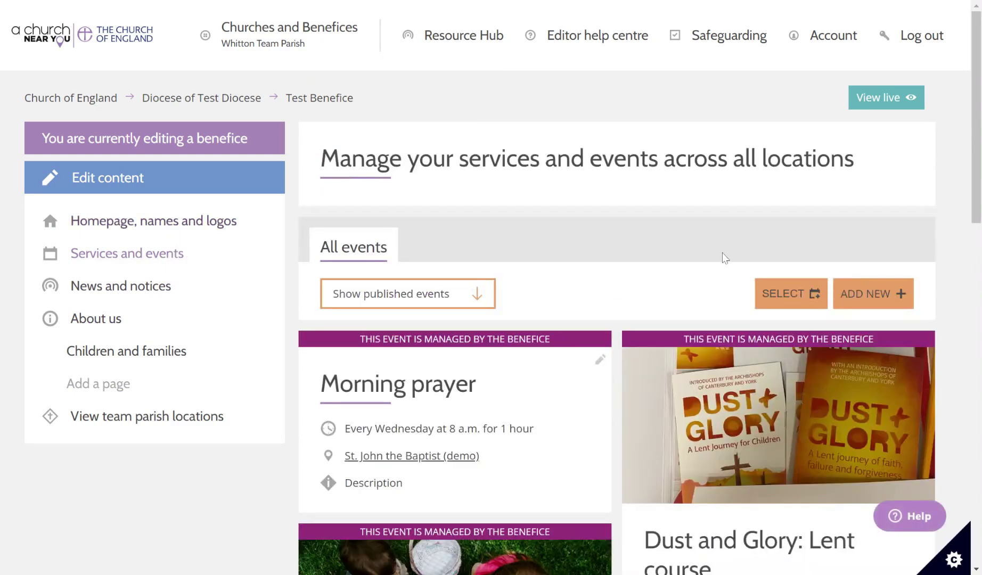
{"action": "scroll", "coordinate": [725, 259], "scroll_direction": "down", "scroll_amount": 1}
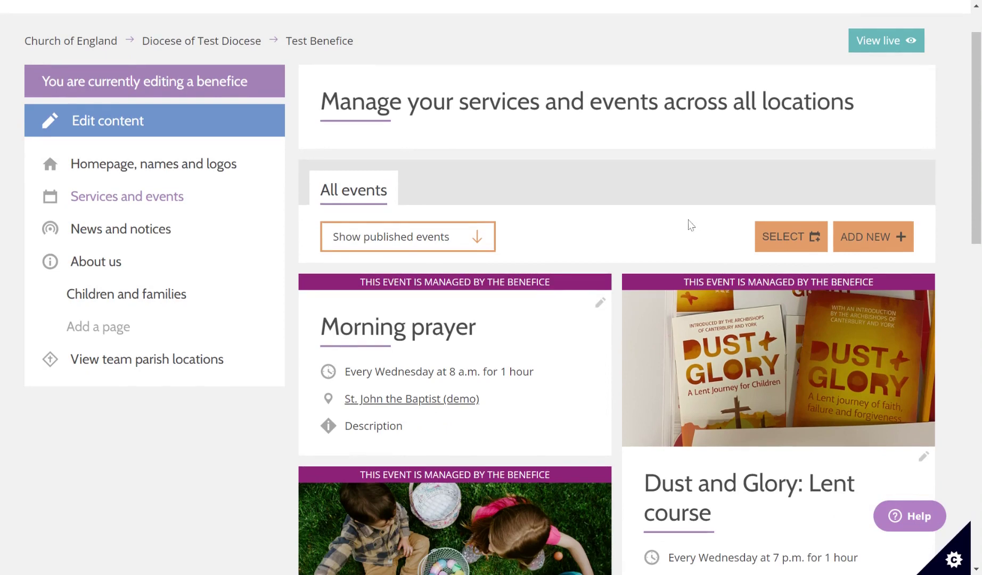
Step: Start a new benefice-wide event titled 'coronation celebration'
{"action": "left_click", "coordinate": [901, 243]}
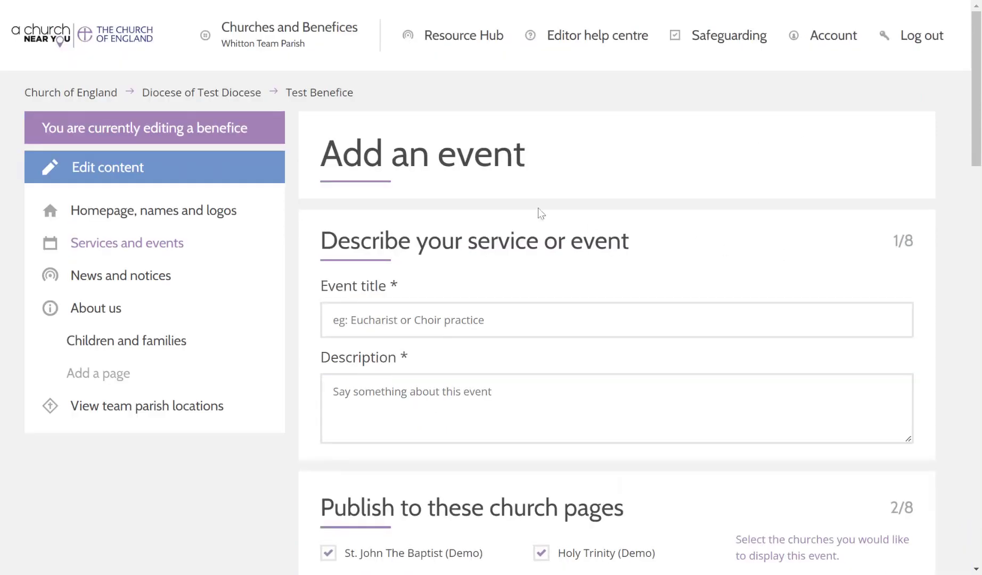
{"action": "scroll", "coordinate": [512, 204], "scroll_direction": "down", "scroll_amount": 2}
{"action": "left_click", "coordinate": [513, 204]}
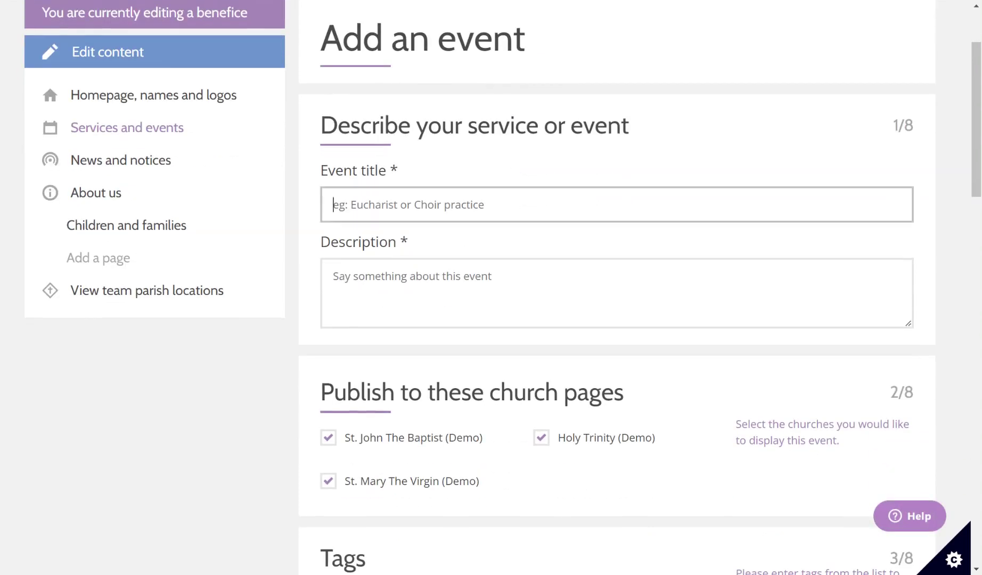
{"action": "type", "text": "coronation celebration"}
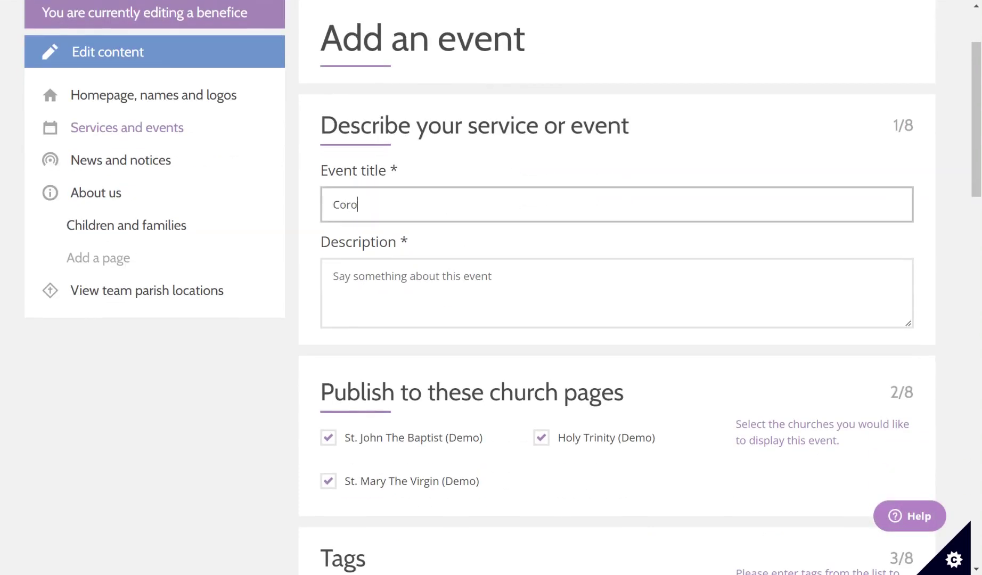
Step: Paste the coronation description and toggle St. Mary The Virgin under Publish to these church pages
{"action": "left_click", "coordinate": [333, 276]}
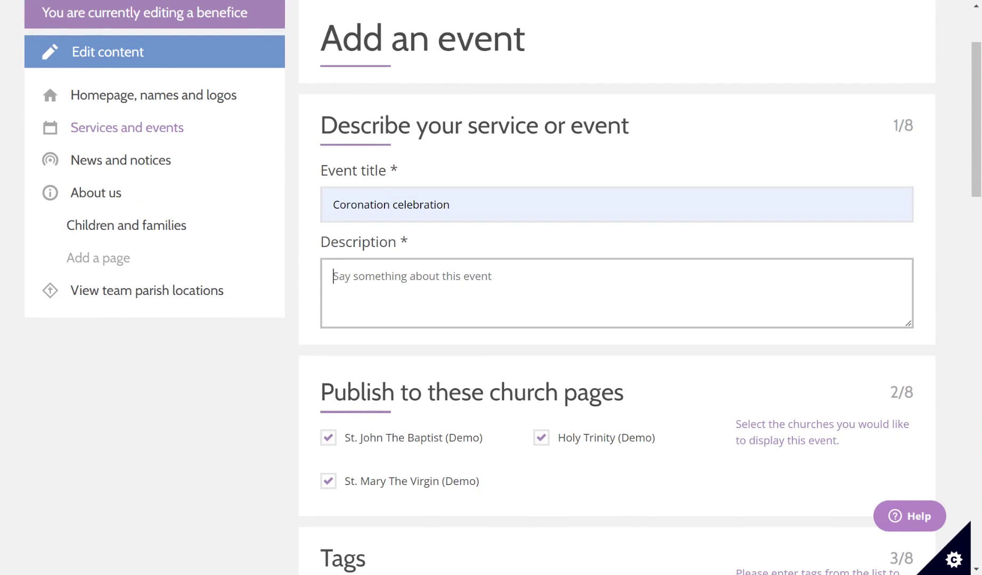
{"action": "type", "text": "Join us to celebrate the Coronation of King Charles III at this family friendly service of celebration, followed by a bring and share lunch in the community centre."}
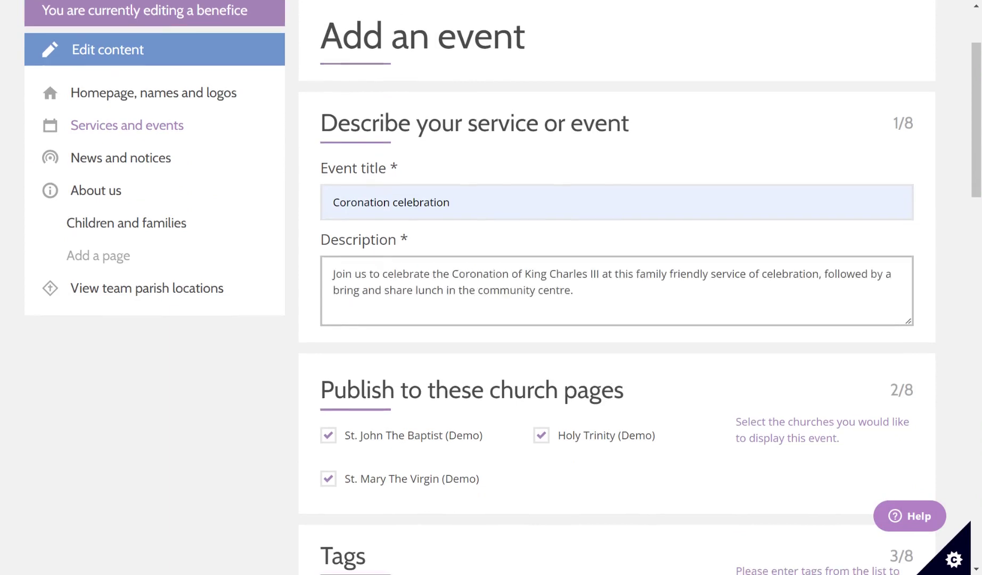
{"action": "scroll", "coordinate": [491, 287], "scroll_direction": "down", "scroll_amount": 3}
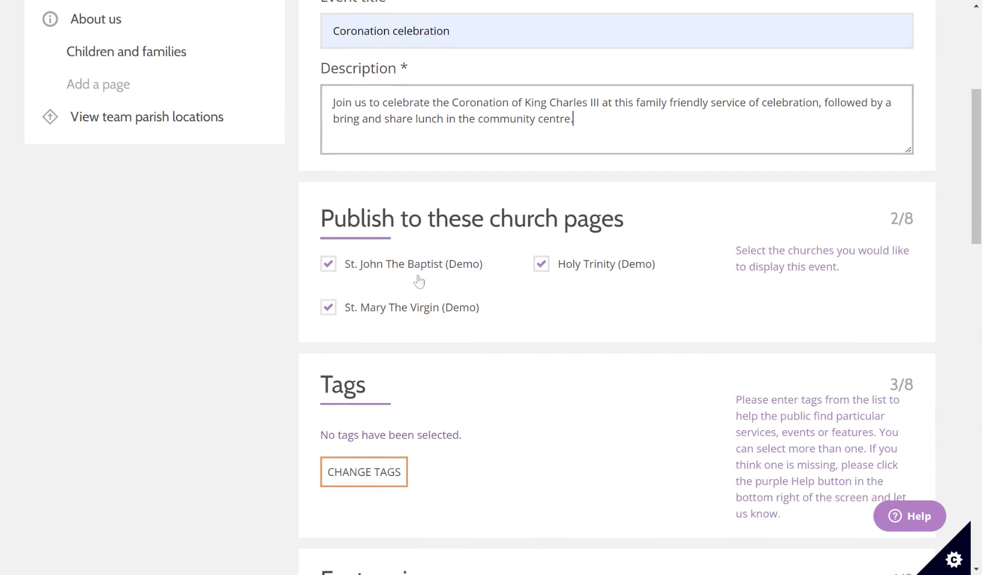
{"action": "left_click", "coordinate": [461, 314]}
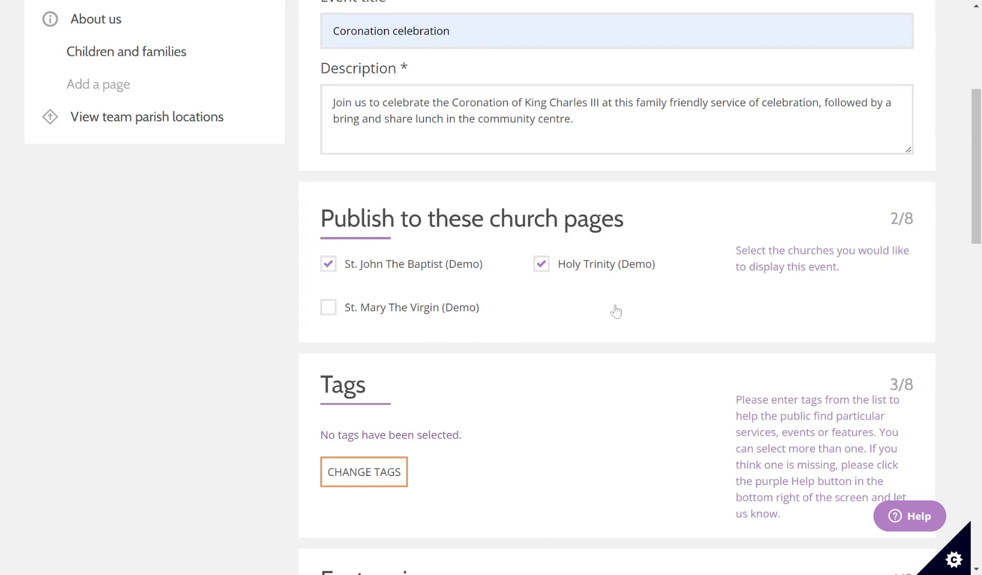
{"action": "scroll", "coordinate": [526, 342], "scroll_direction": "down", "scroll_amount": 2}
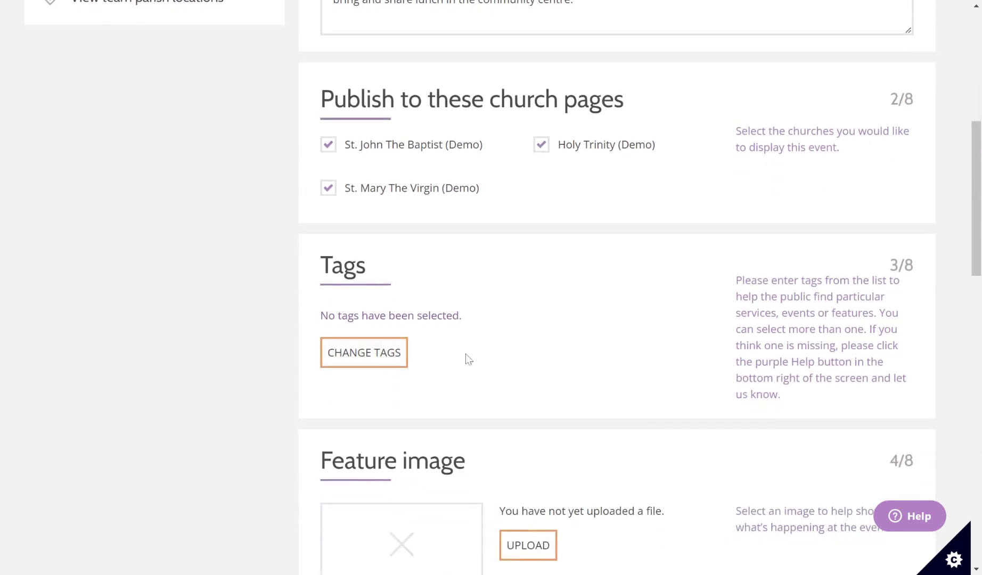
{"action": "scroll", "coordinate": [462, 359], "scroll_direction": "down", "scroll_amount": 1}
Step: Tick CORONATION in the tag list and apply it to the benefice event
{"action": "left_click", "coordinate": [370, 358]}
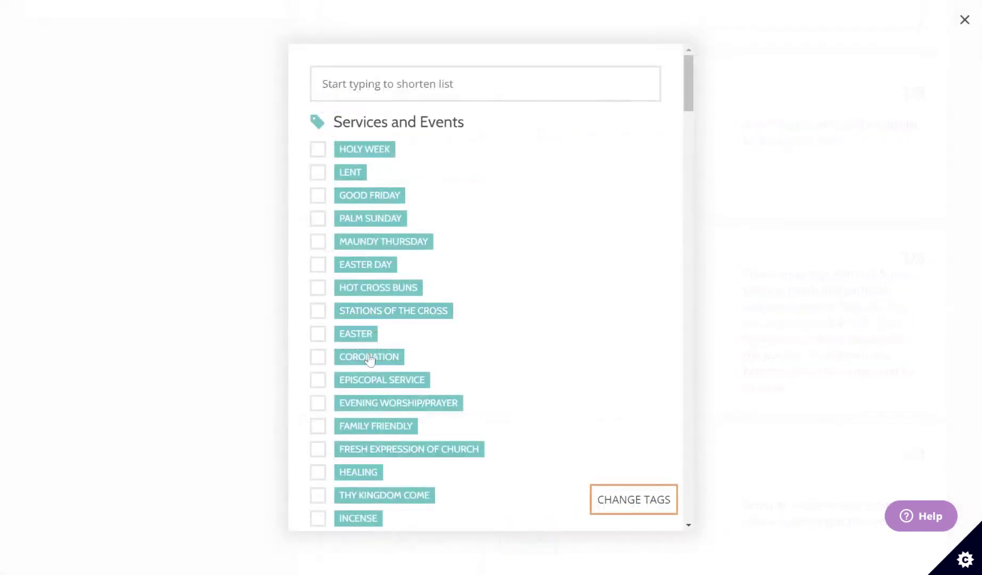
{"action": "left_click", "coordinate": [317, 362]}
{"action": "left_click", "coordinate": [657, 509]}
{"action": "scroll", "coordinate": [700, 391], "scroll_direction": "down", "scroll_amount": 4}
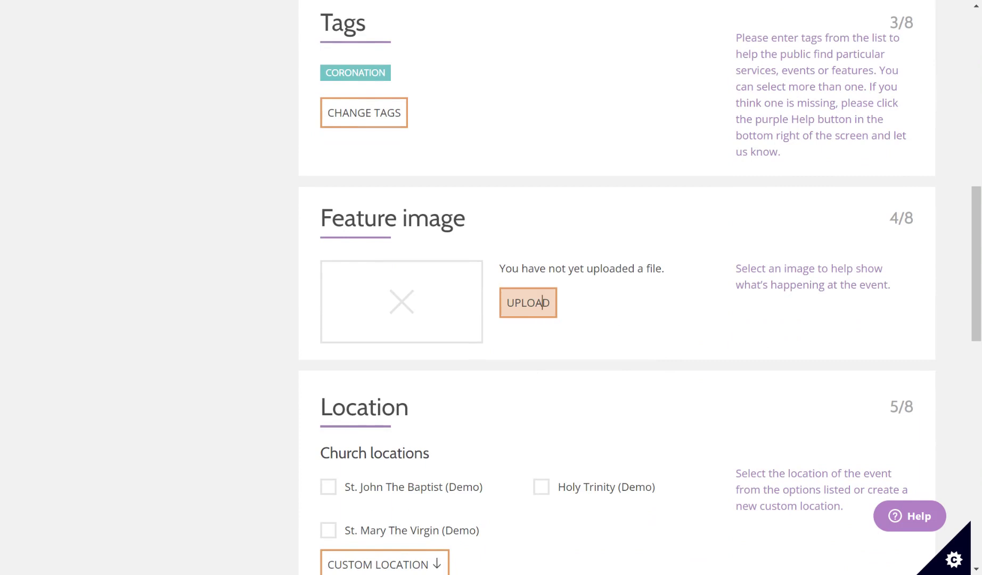
{"action": "scroll", "coordinate": [602, 374], "scroll_direction": "down", "scroll_amount": 6}
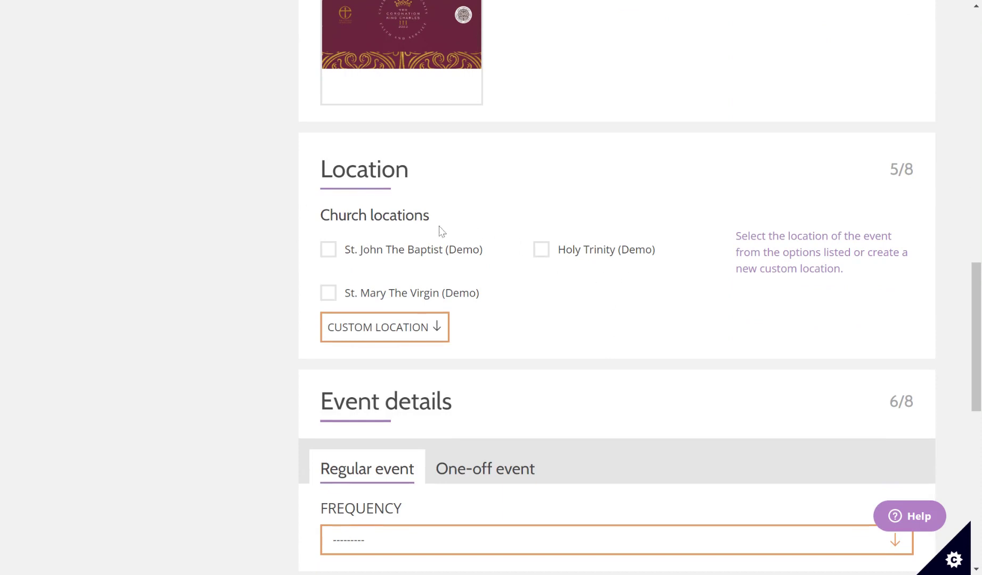
Step: Tick Holy Trinity (Demo) as the church location, leaving the custom location form collapsed
{"action": "left_click", "coordinate": [538, 251]}
{"action": "left_click", "coordinate": [436, 337]}
{"action": "scroll", "coordinate": [526, 357], "scroll_direction": "down", "scroll_amount": 4}
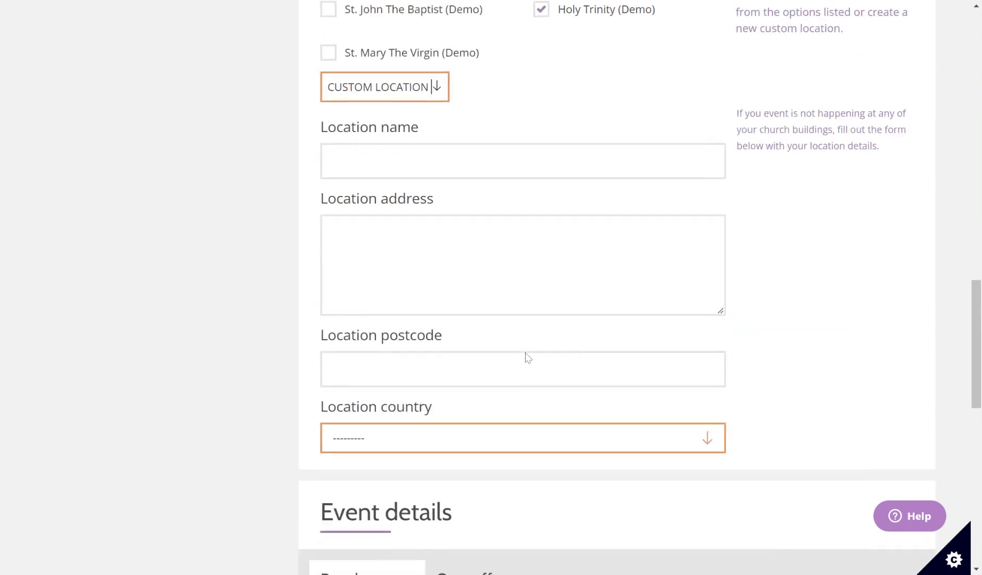
{"action": "scroll", "coordinate": [527, 356], "scroll_direction": "up", "scroll_amount": 1}
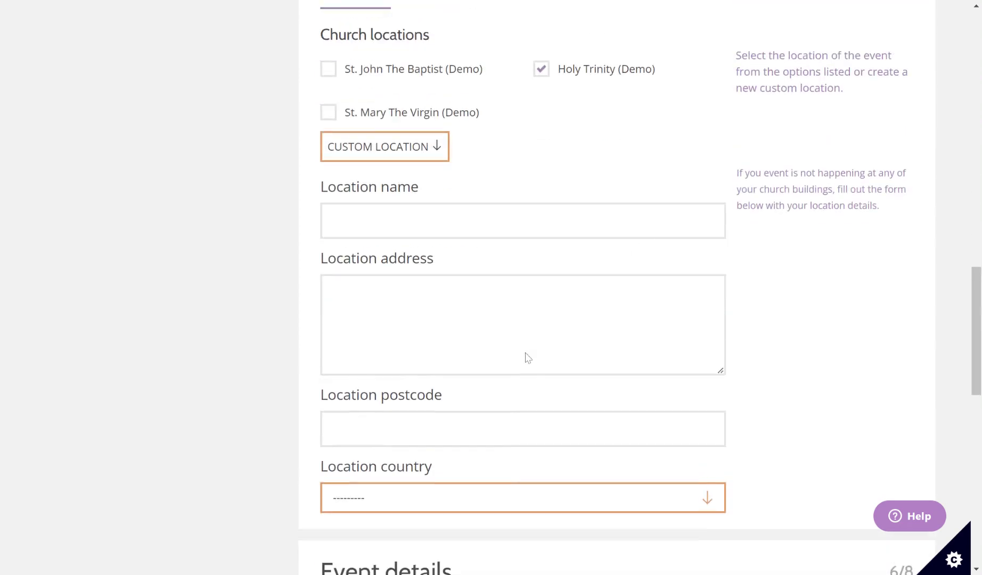
{"action": "left_click", "coordinate": [418, 160]}
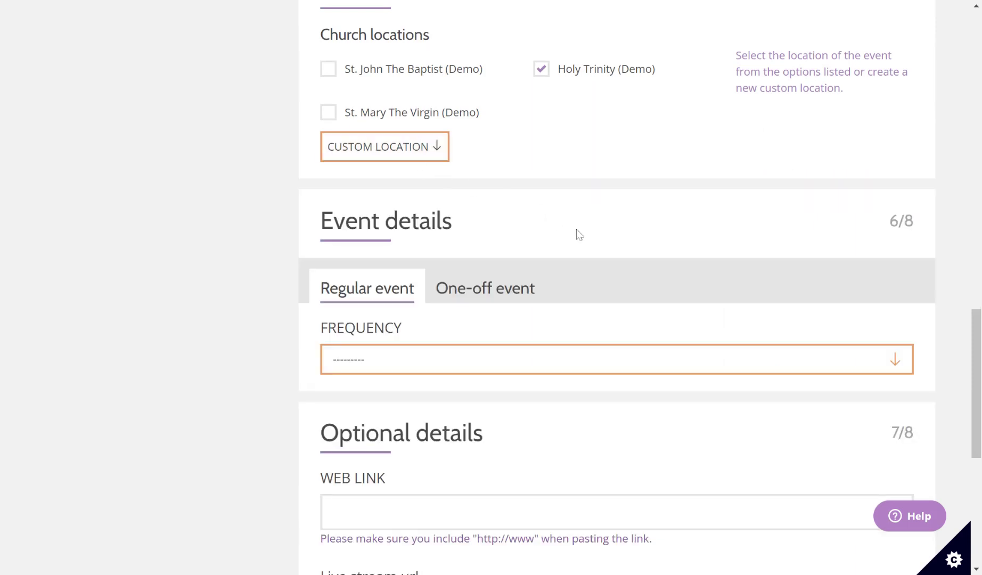
{"action": "scroll", "coordinate": [580, 235], "scroll_direction": "down", "scroll_amount": 2}
{"action": "scroll", "coordinate": [580, 234], "scroll_direction": "down", "scroll_amount": 1}
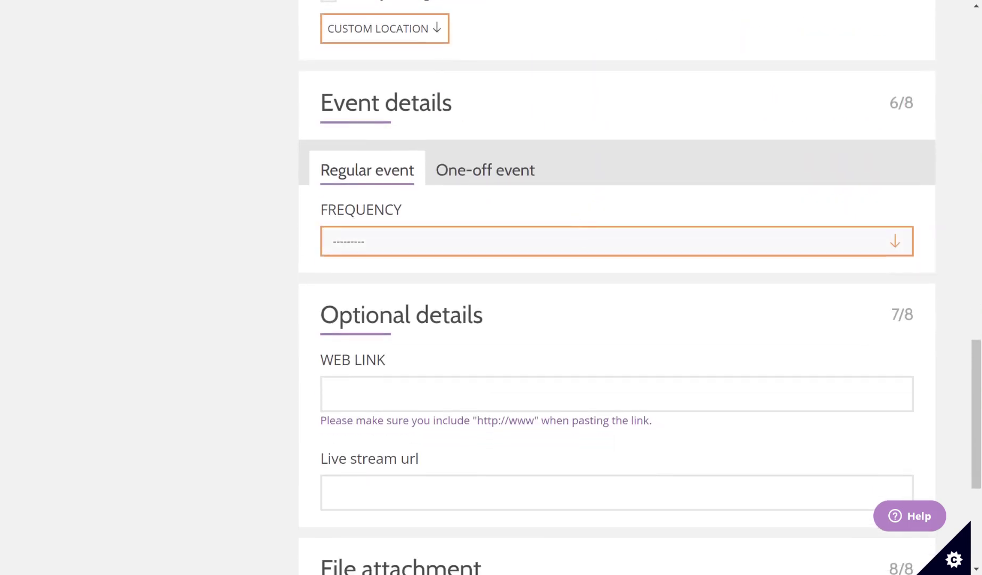
Step: Make it a one-off event starting on 7 May 2023
{"action": "left_click", "coordinate": [466, 178]}
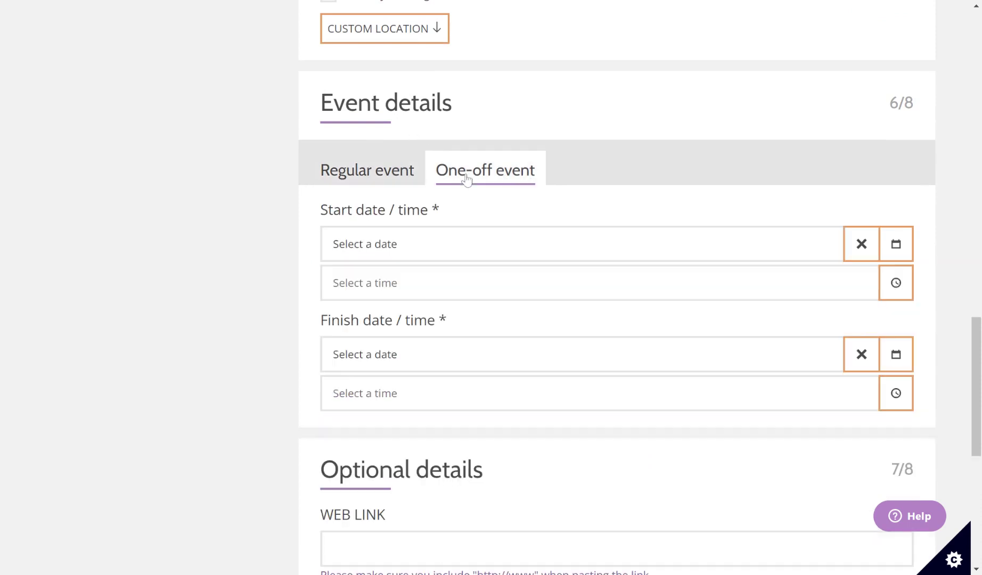
{"action": "left_click", "coordinate": [895, 243]}
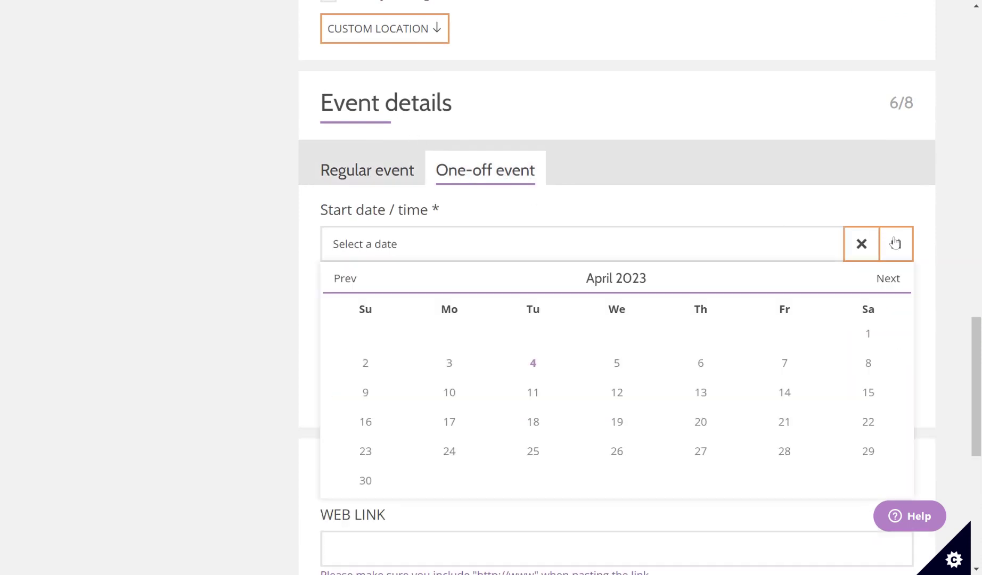
{"action": "left_click", "coordinate": [890, 278]}
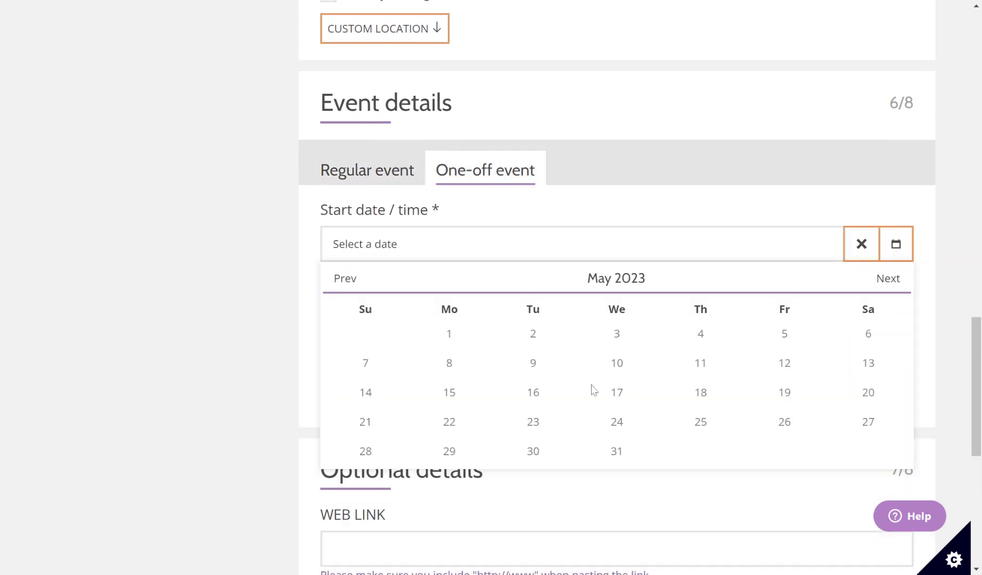
{"action": "left_click", "coordinate": [368, 368]}
Step: Set the start time to 10:30 and the finish time to 14:00
{"action": "left_click", "coordinate": [479, 282]}
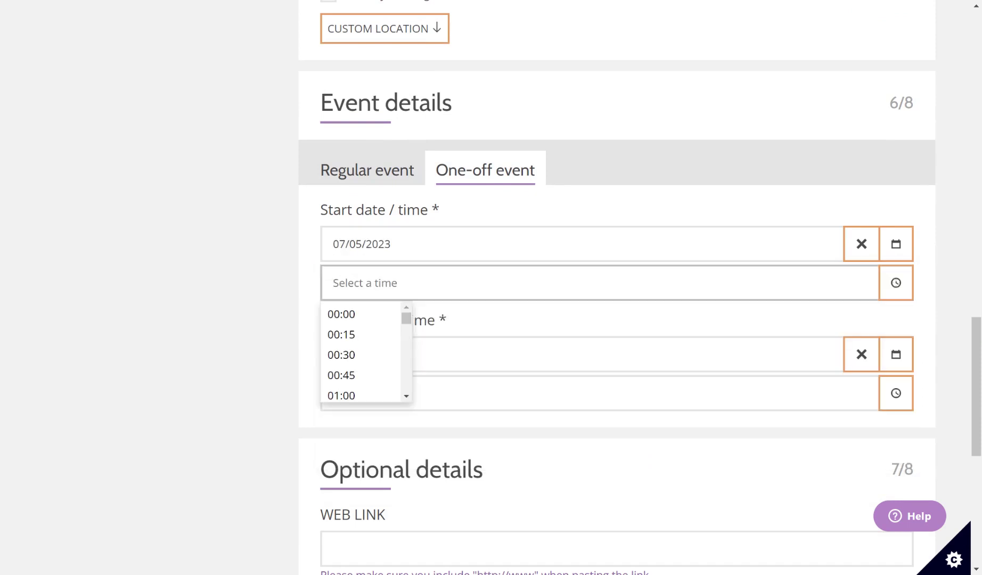
{"action": "type", "text": "10:"}
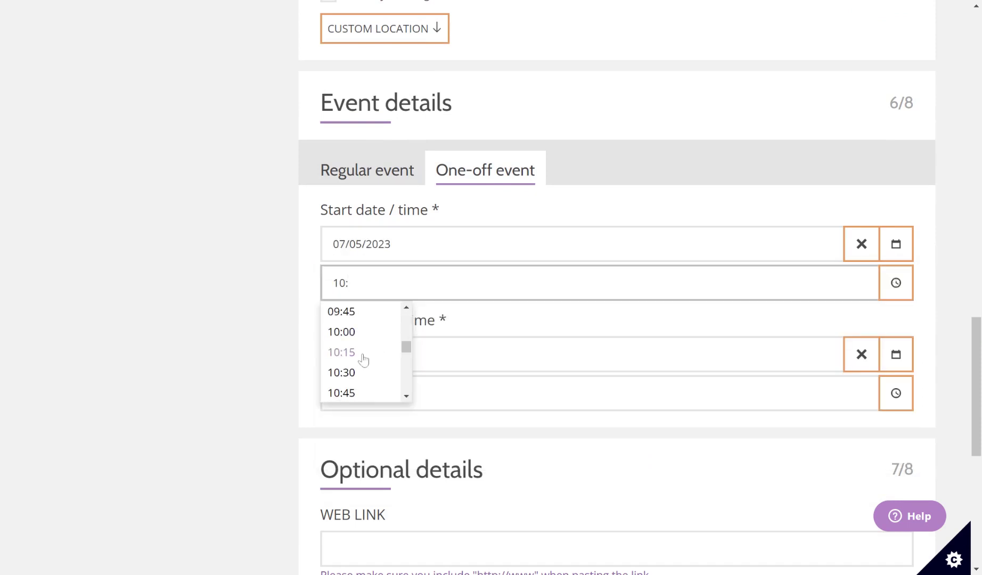
{"action": "left_click", "coordinate": [364, 373]}
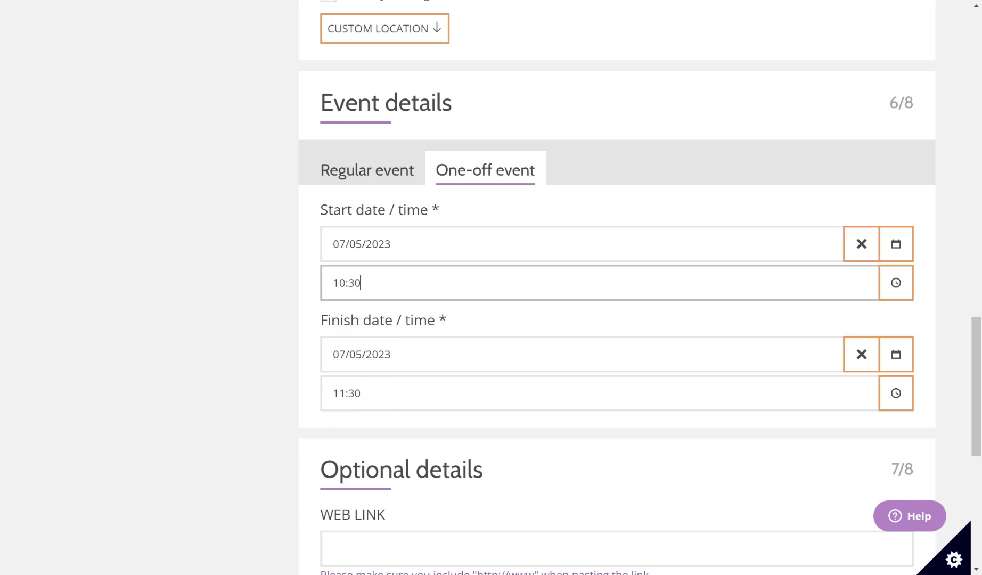
{"action": "left_click", "coordinate": [585, 393]}
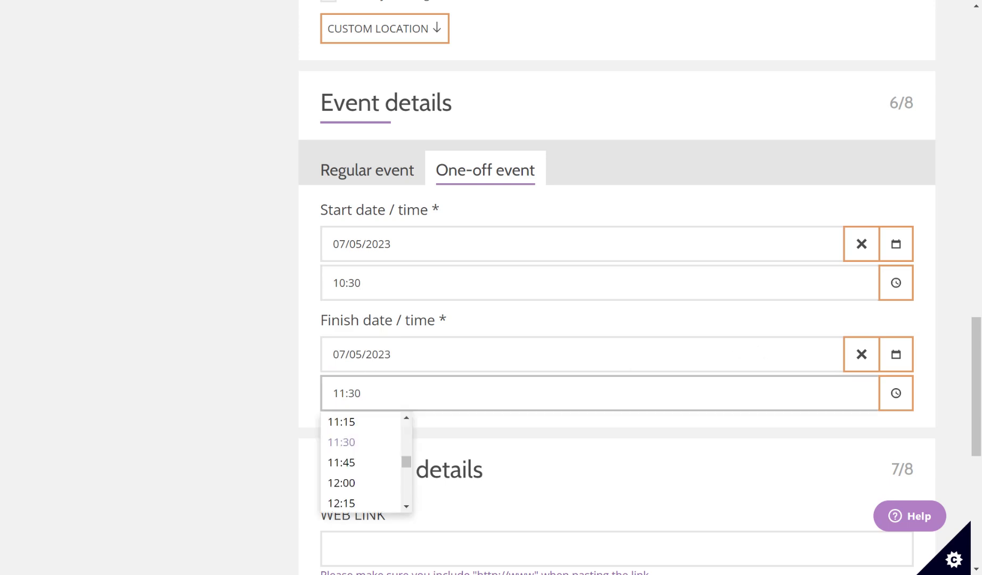
{"action": "scroll", "coordinate": [389, 448], "scroll_direction": "down", "scroll_amount": 3}
{"action": "scroll", "coordinate": [389, 448], "scroll_direction": "down", "scroll_amount": 1}
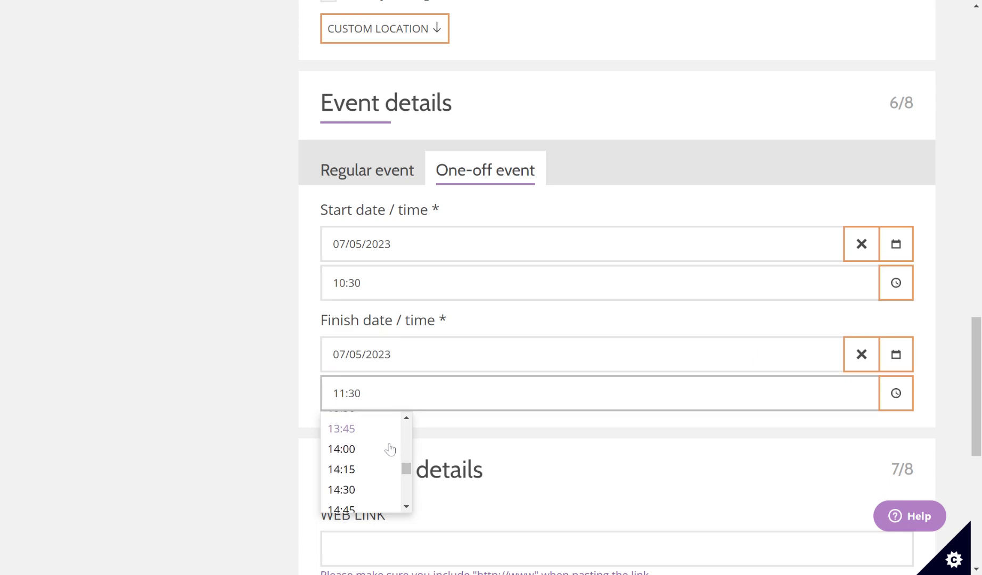
{"action": "left_click", "coordinate": [359, 449]}
{"action": "scroll", "coordinate": [592, 429], "scroll_direction": "down", "scroll_amount": 1}
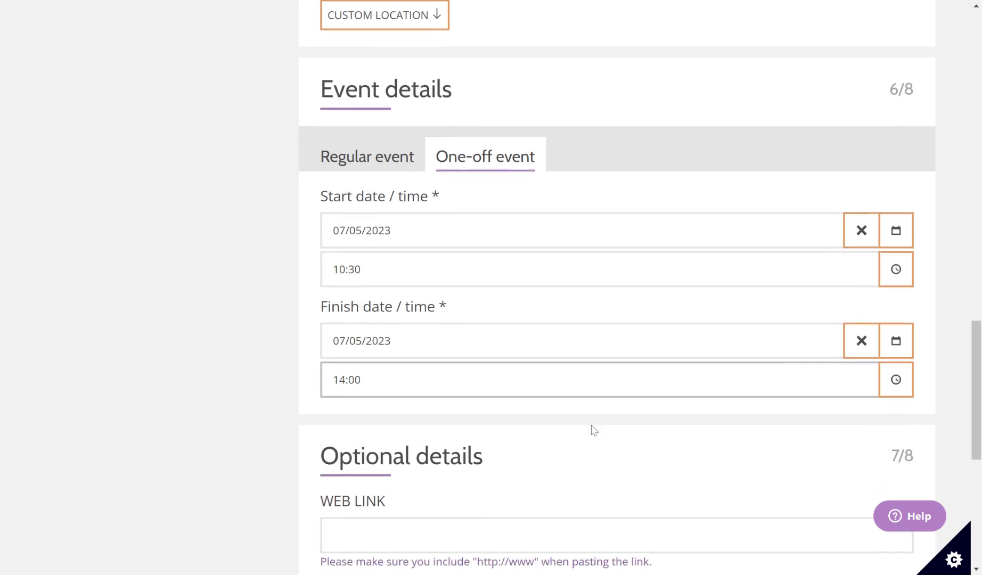
{"action": "scroll", "coordinate": [592, 429], "scroll_direction": "down", "scroll_amount": 5}
Step: Save the event with PUBLISH ticked and find its new card in the events list
{"action": "scroll", "coordinate": [779, 402], "scroll_direction": "down", "scroll_amount": 3}
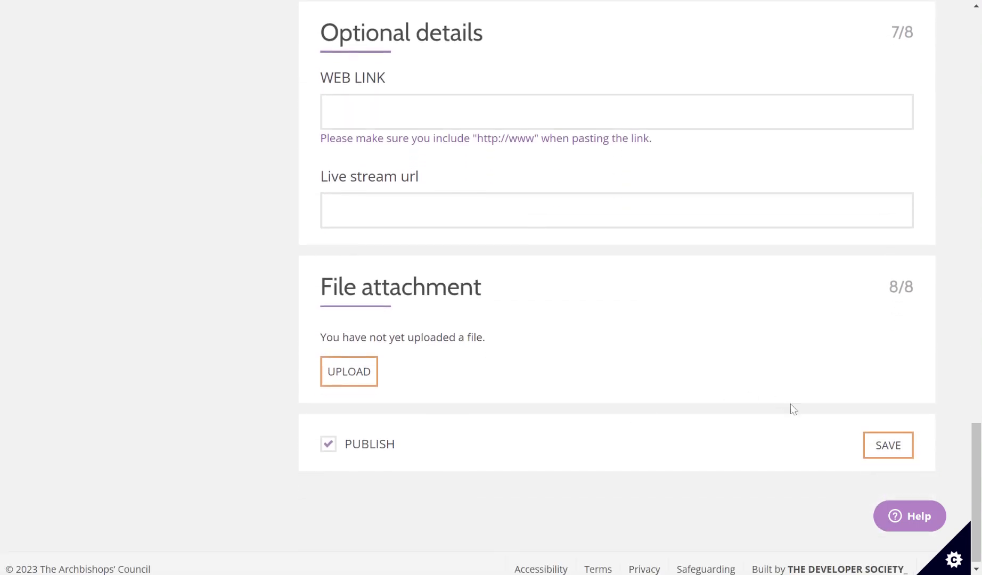
{"action": "scroll", "coordinate": [762, 431], "scroll_direction": "down", "scroll_amount": 1}
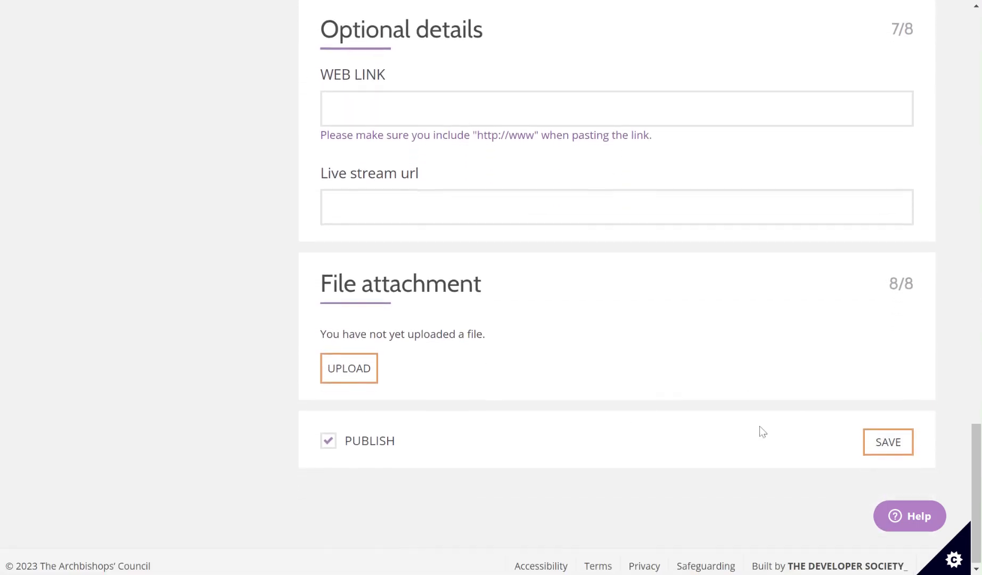
{"action": "left_click", "coordinate": [888, 442]}
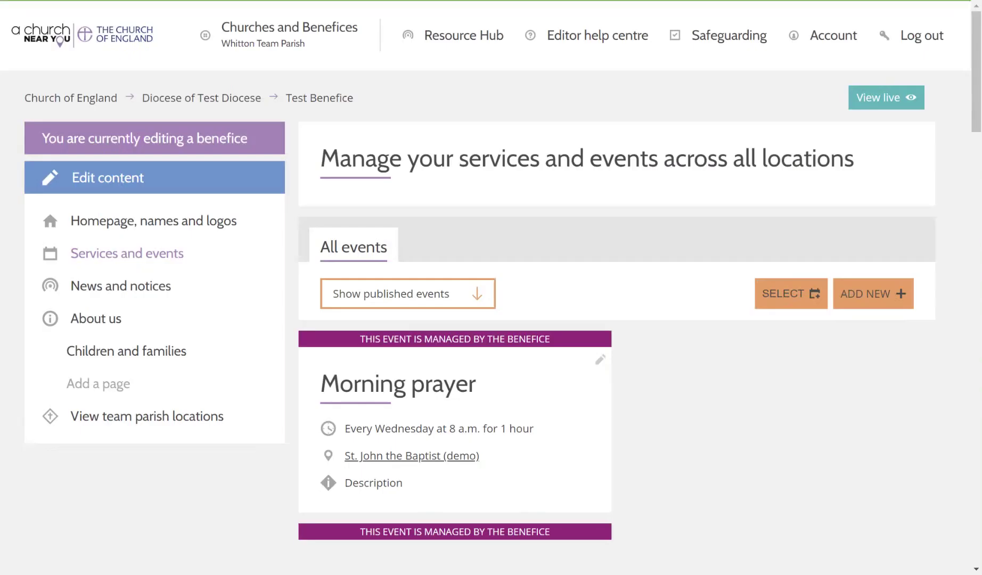
{"action": "scroll", "coordinate": [935, 420], "scroll_direction": "down", "scroll_amount": 12}
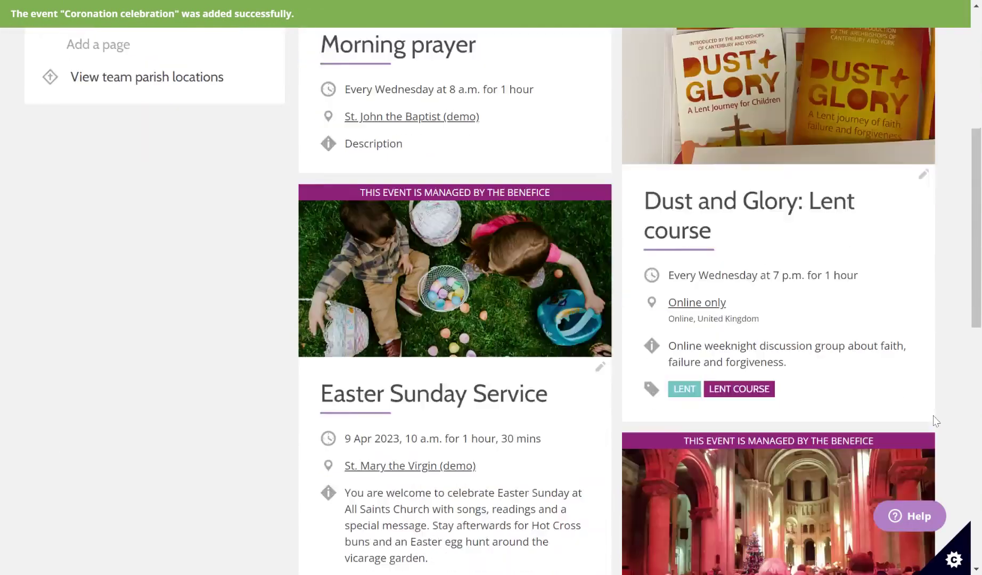